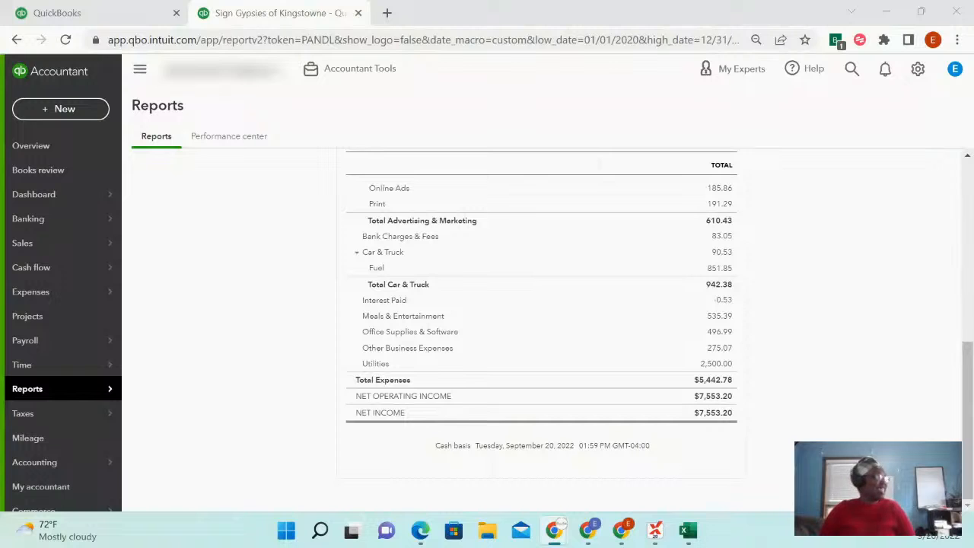
Examine the January - December 2020 Profit and Loss report from income and cost of goods sold through expenses to net income.
scroll(691, 358, "up", 10)
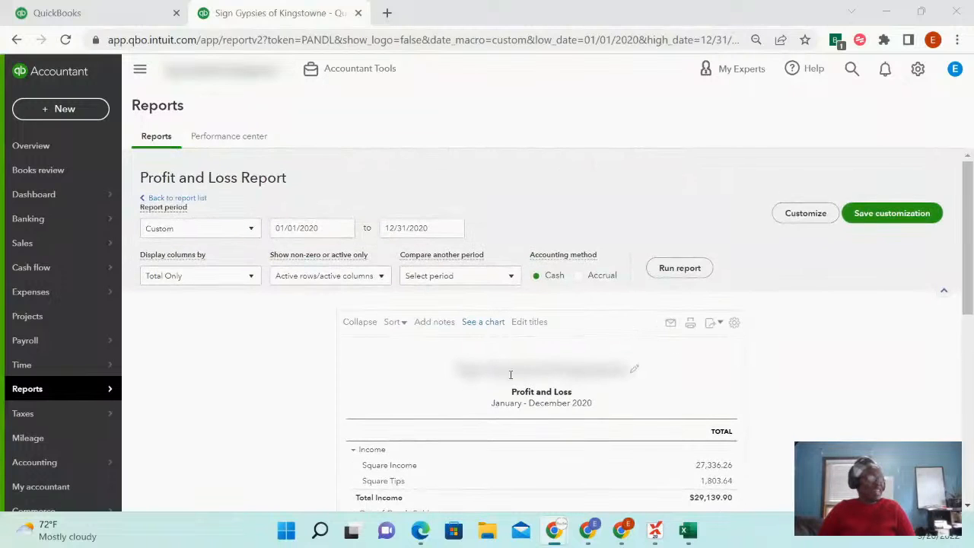
left_click(678, 269)
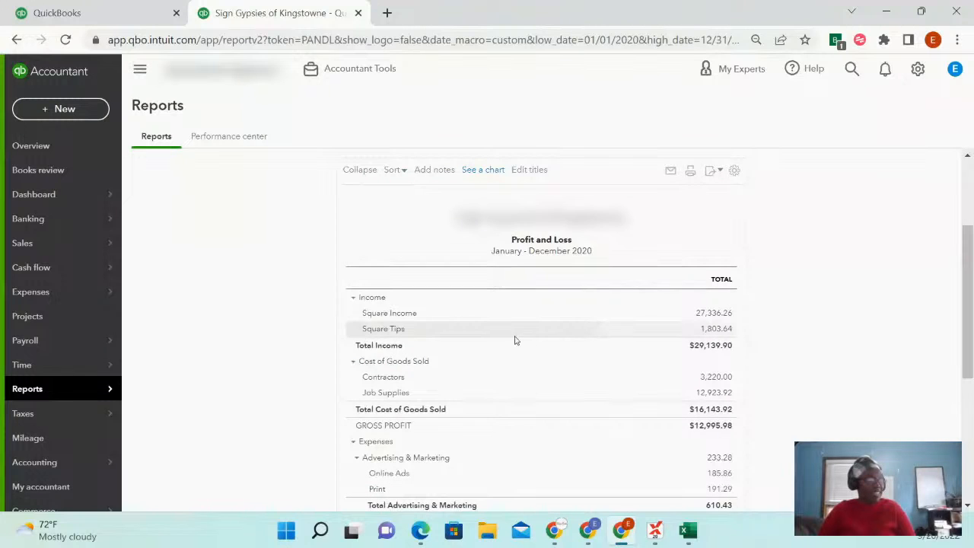
scroll(582, 343, "down", 4)
scroll(582, 342, "up", 4)
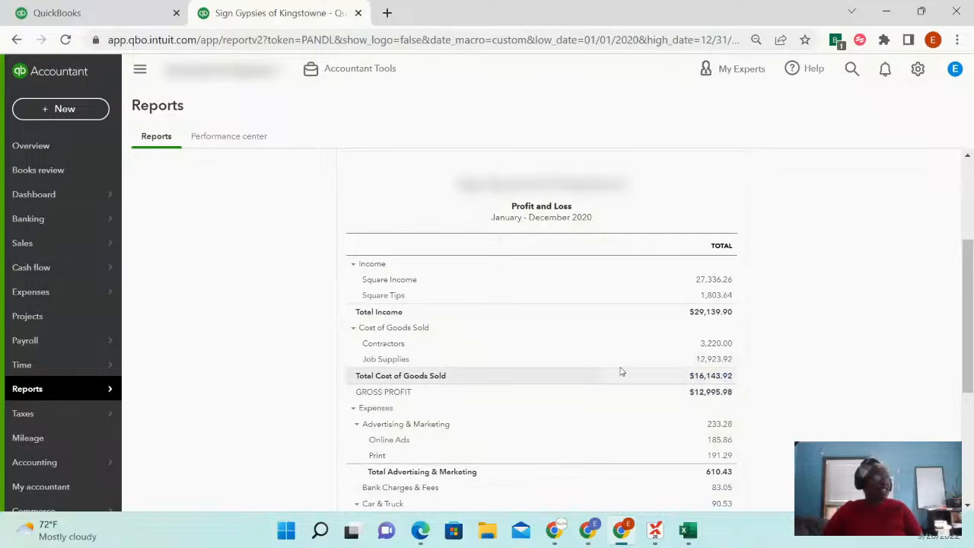
scroll(658, 372, "down", 3)
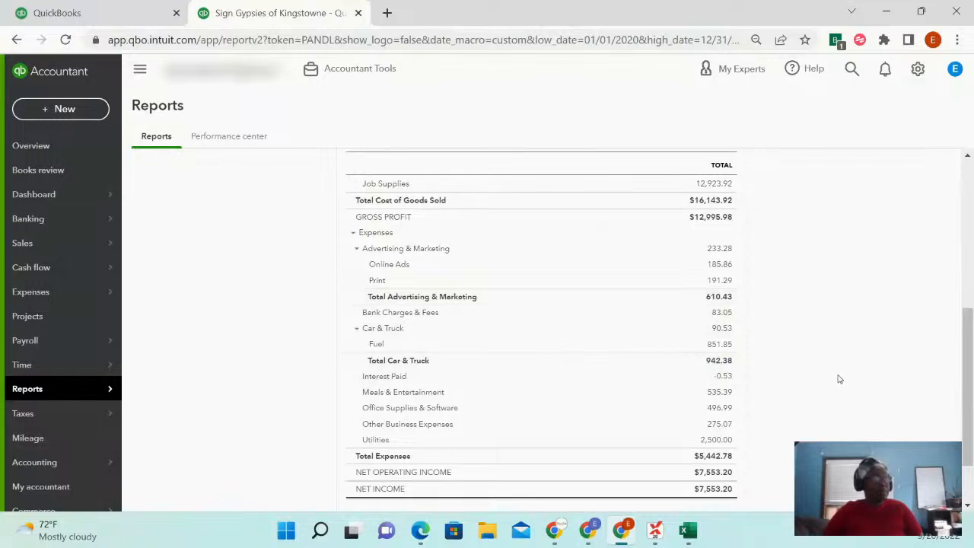
scroll(839, 379, "up", 1)
scroll(839, 379, "up", 1)
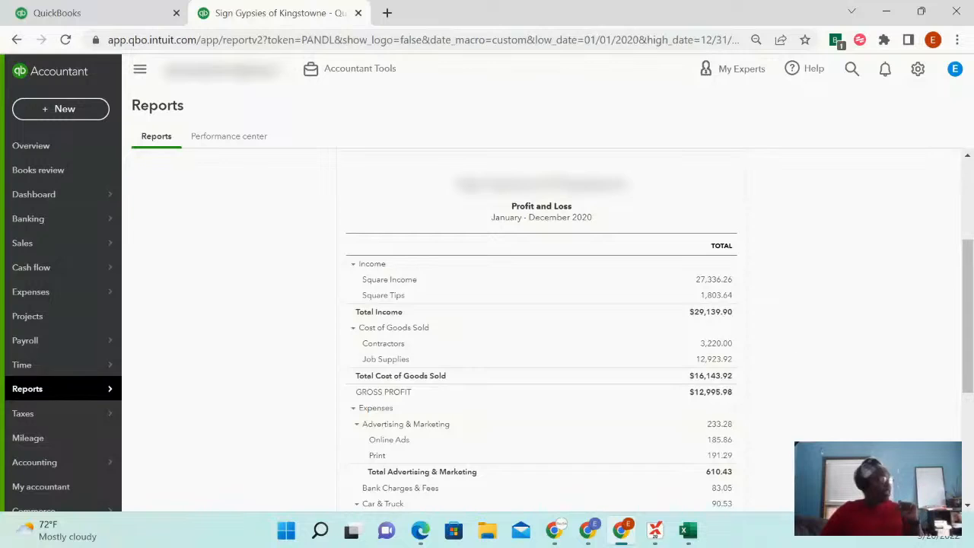
mouse_move(82, 388)
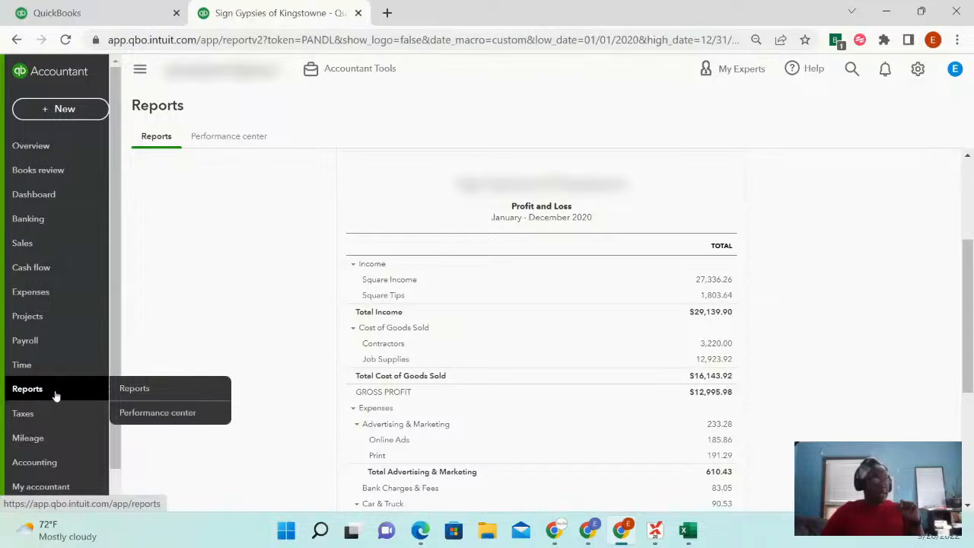
left_click(136, 389)
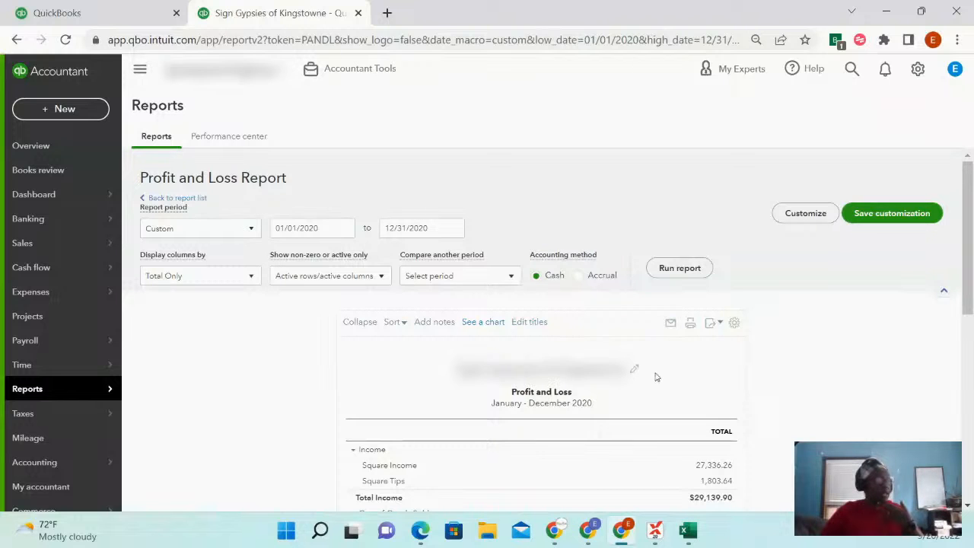
scroll(662, 387, "down", 2)
scroll(669, 391, "down", 1)
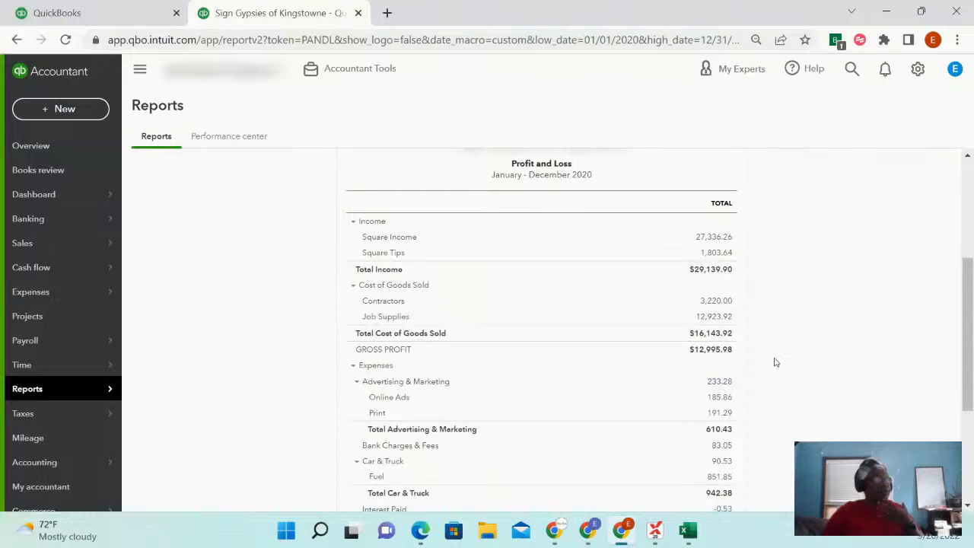
scroll(774, 360, "down", 1)
scroll(774, 361, "up", 1)
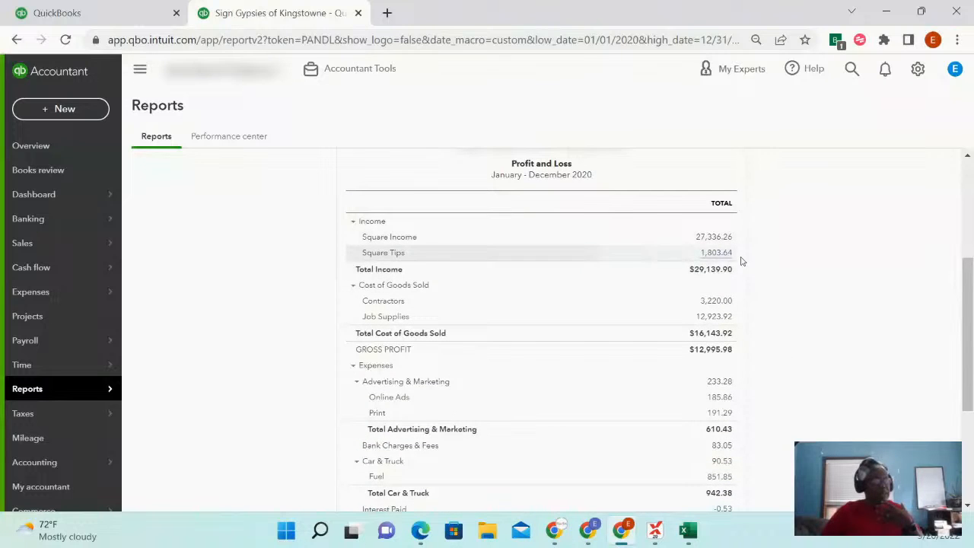
scroll(791, 325, "down", 1)
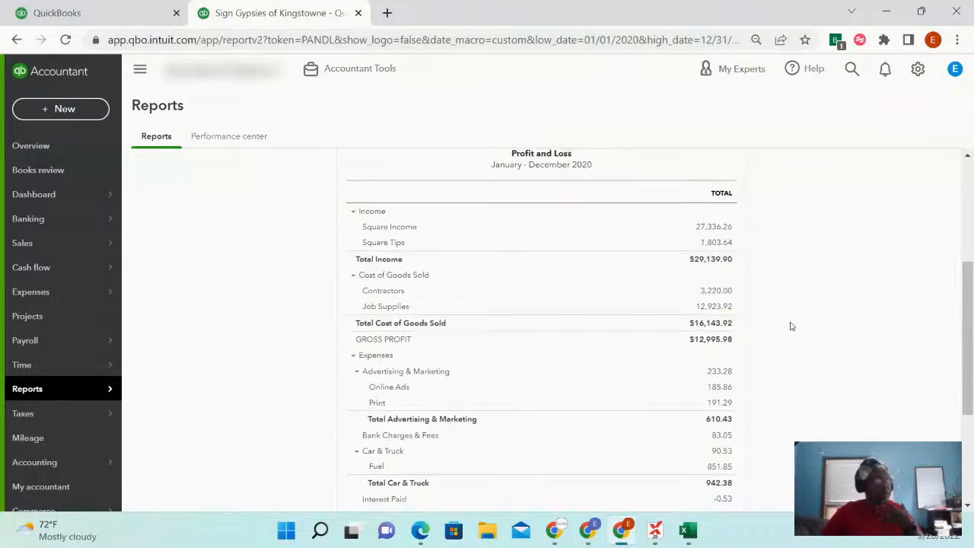
scroll(791, 326, "down", 2)
scroll(789, 326, "up", 2)
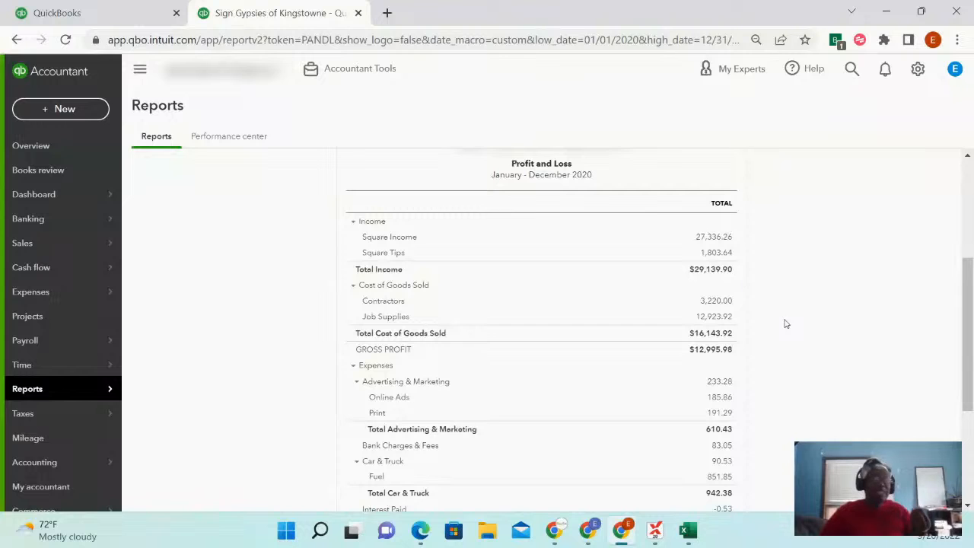
scroll(785, 324, "down", 1)
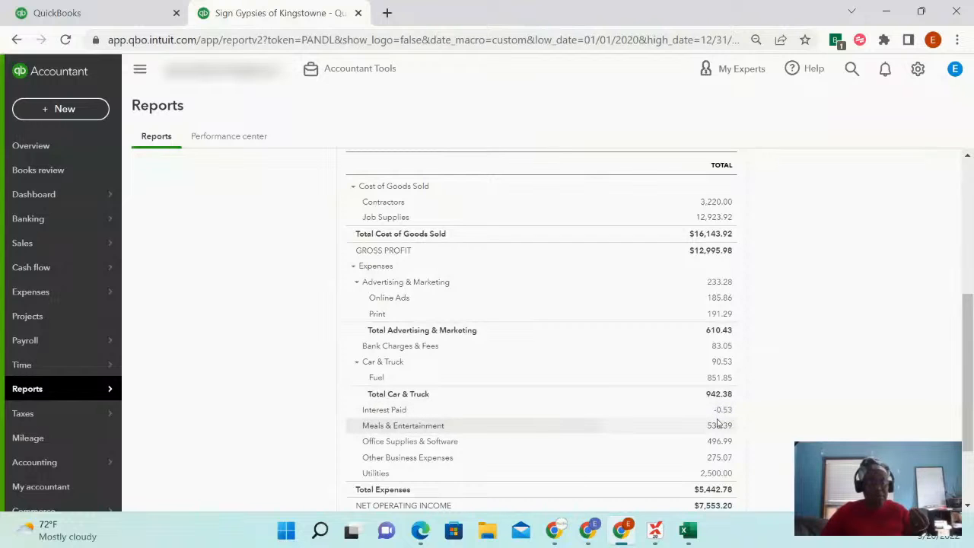
scroll(784, 414, "down", 1)
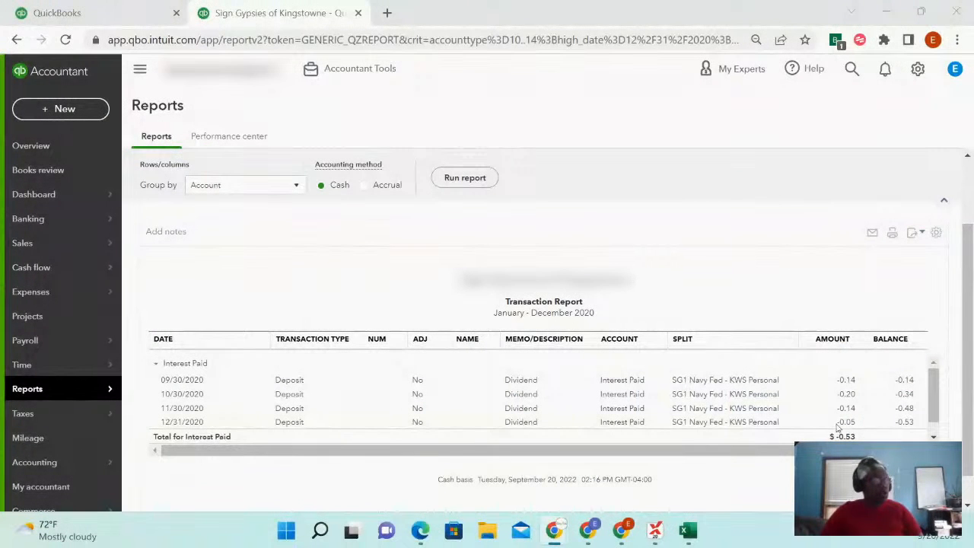
Review the dates, memos, split accounts and amounts in the 2020 Transaction Report for the Interest Paid account.
scroll(949, 370, "down", 1)
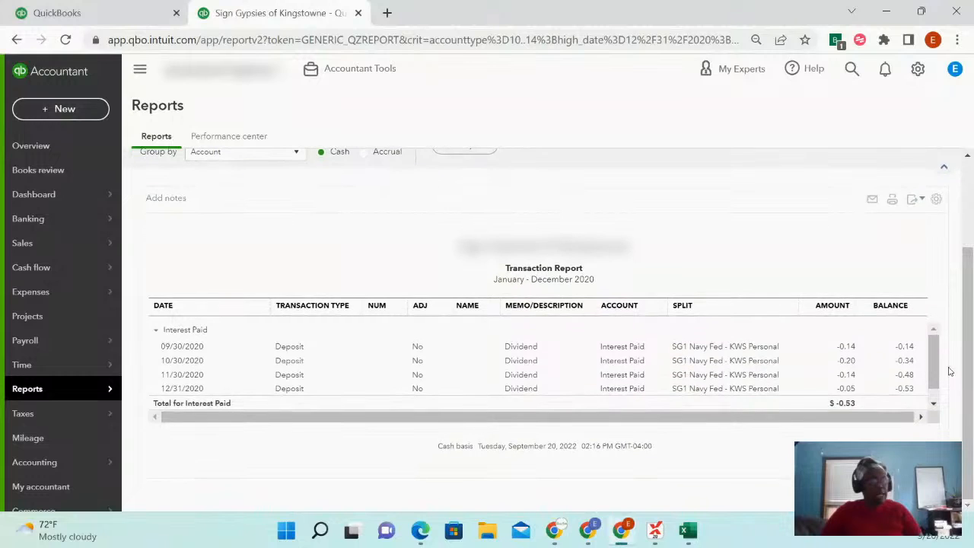
scroll(741, 289, "up", 4)
scroll(776, 403, "down", 3)
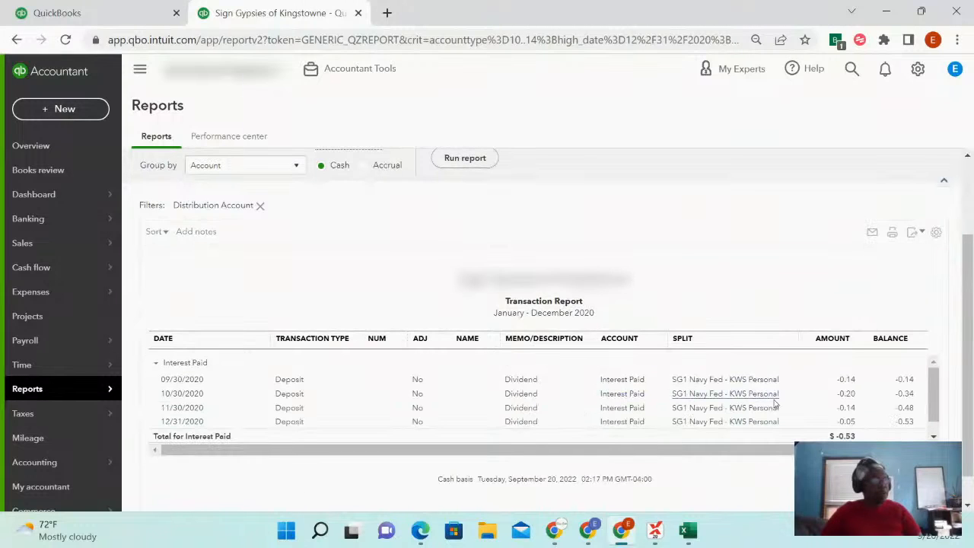
scroll(934, 399, "down", 1)
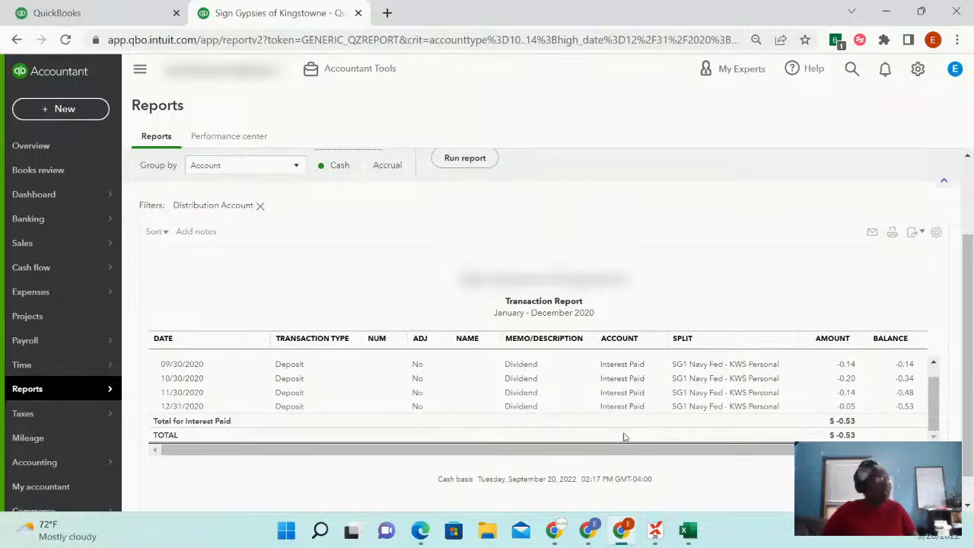
Open the accountant's Reclassify Transactions tool and set the start of the date range to 01/01/2020.
left_click(366, 70)
left_click(475, 183)
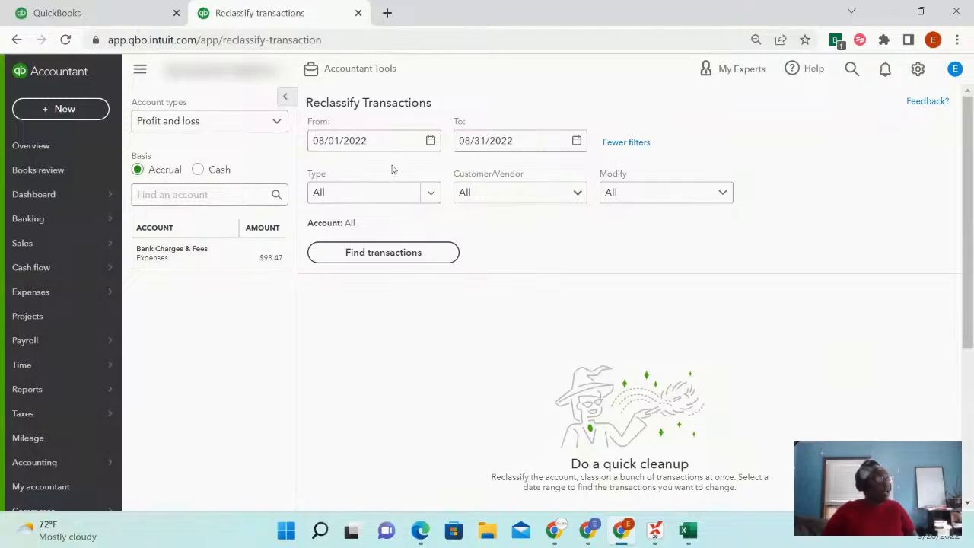
left_click(408, 142)
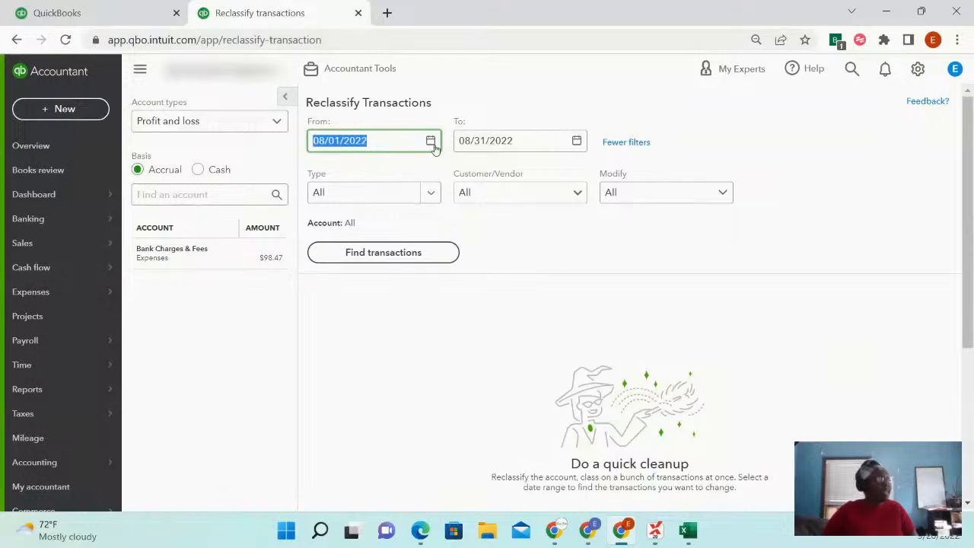
left_click(431, 141)
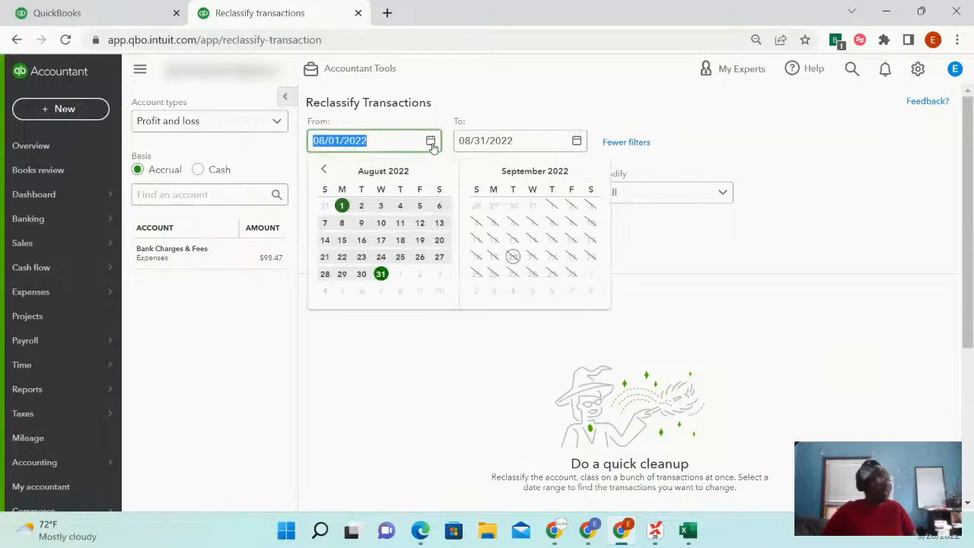
left_click(323, 169)
left_click(323, 169)
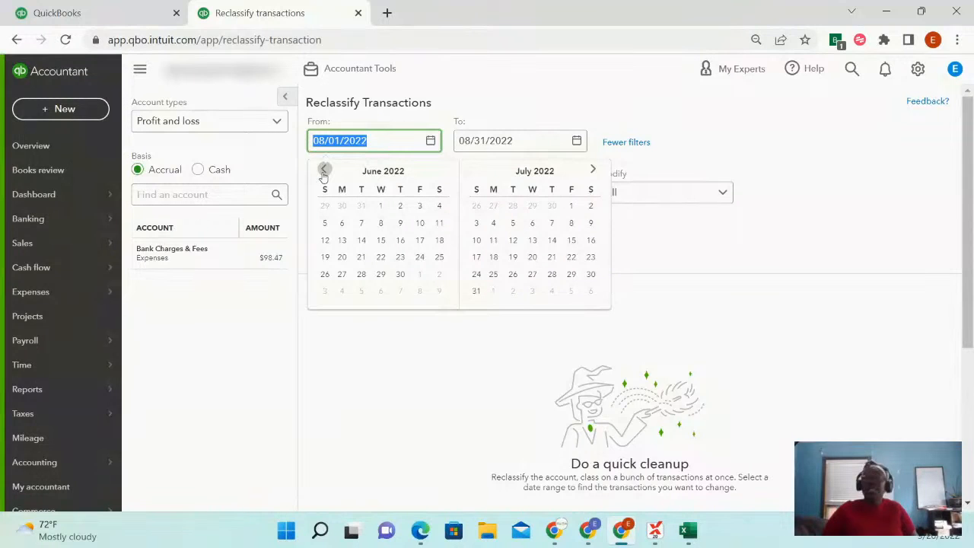
left_click(323, 169)
left_click(323, 169)
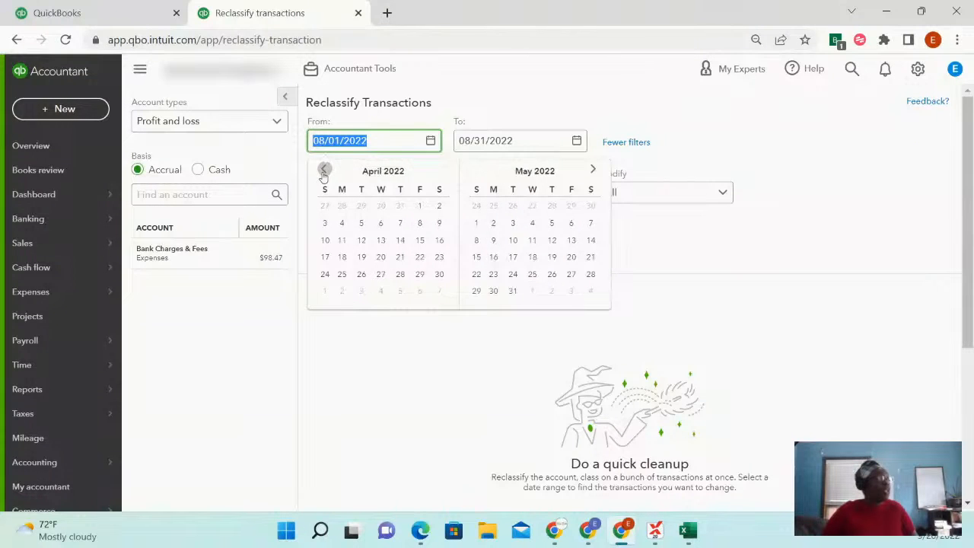
left_click(324, 169)
left_click(323, 169)
left_click(324, 169)
left_click(323, 169)
left_click(323, 169)
left_click(324, 169)
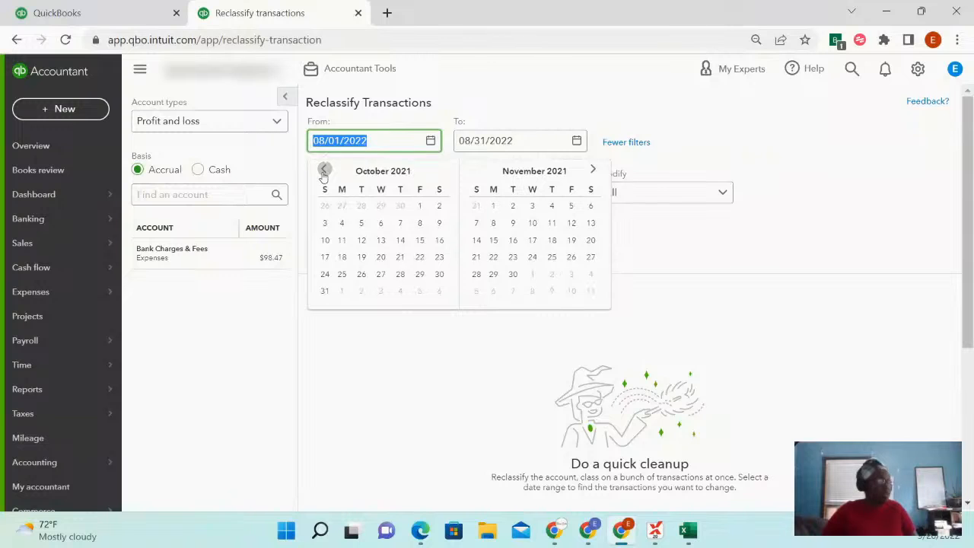
left_click(323, 169)
left_click(323, 169)
left_click(323, 169)
left_click(324, 169)
left_click(323, 168)
left_click(323, 169)
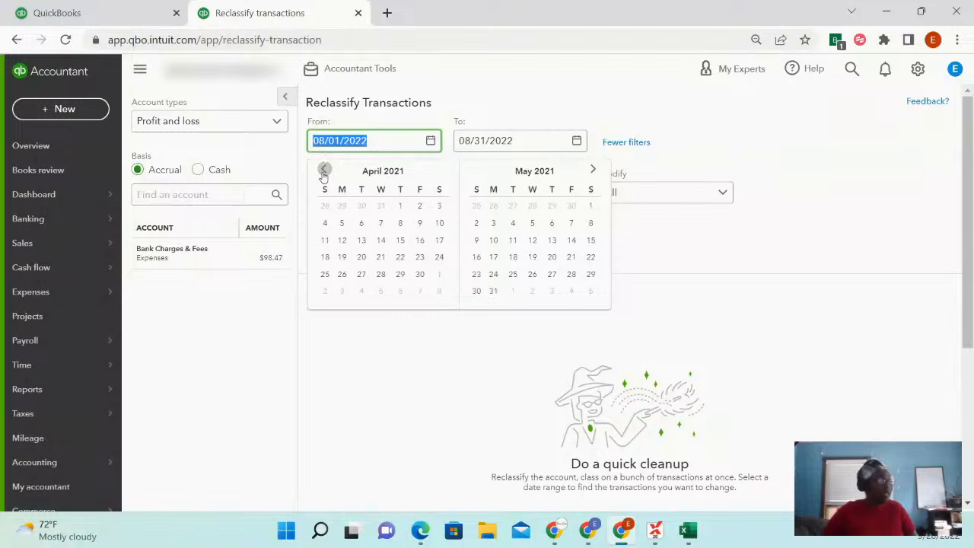
left_click(324, 169)
left_click(323, 169)
left_click(324, 168)
left_click(324, 169)
left_click(324, 169)
left_click(323, 169)
left_click(324, 169)
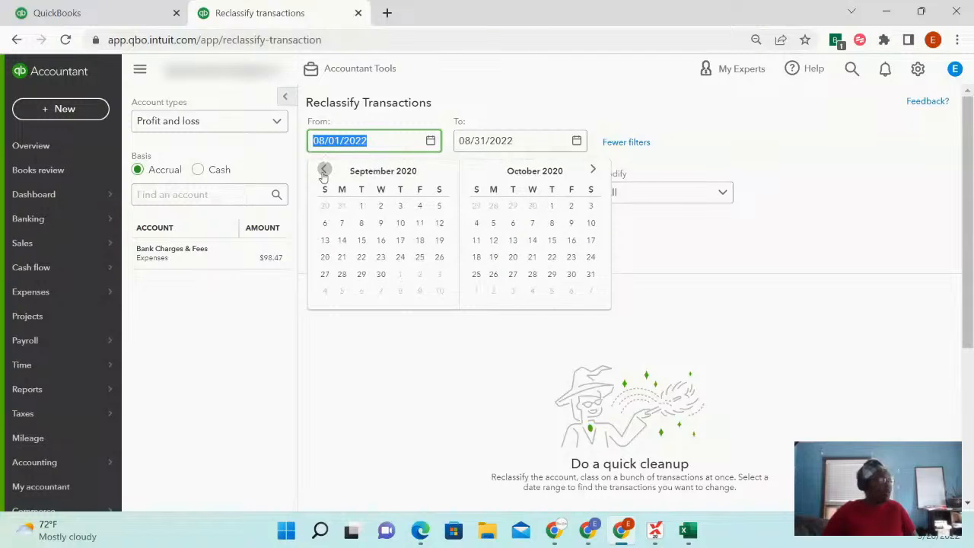
left_click(324, 169)
left_click(323, 169)
left_click(324, 169)
left_click(324, 169)
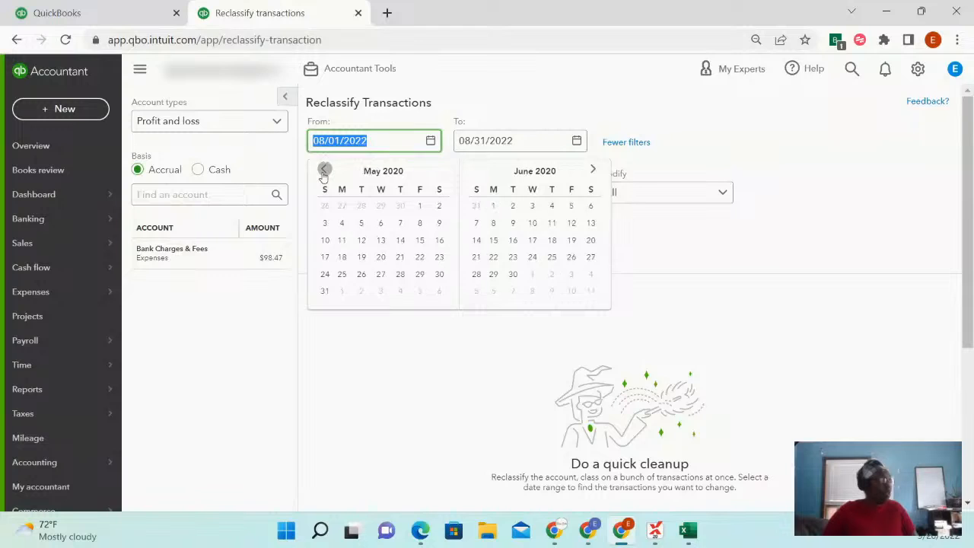
left_click(323, 169)
left_click(323, 169)
left_click(323, 169)
left_click(323, 169)
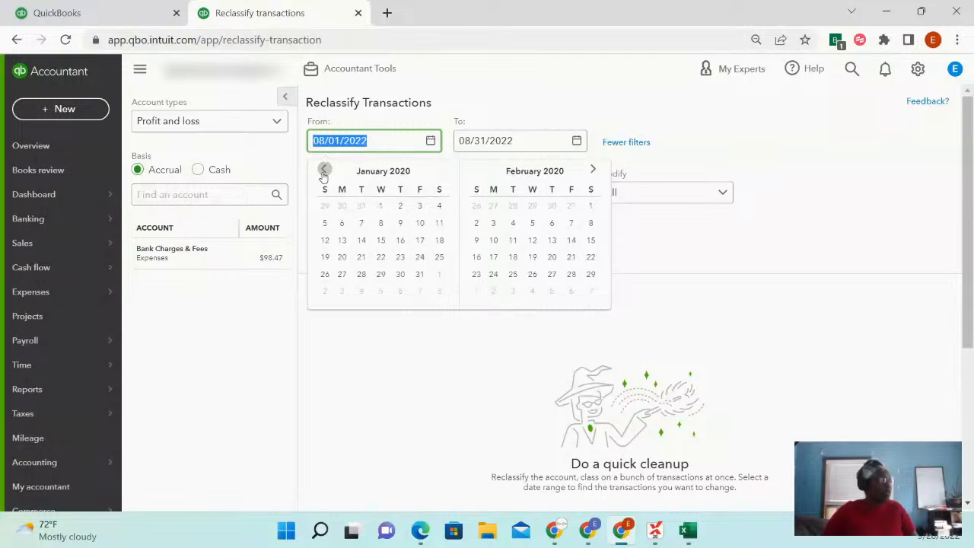
left_click(381, 206)
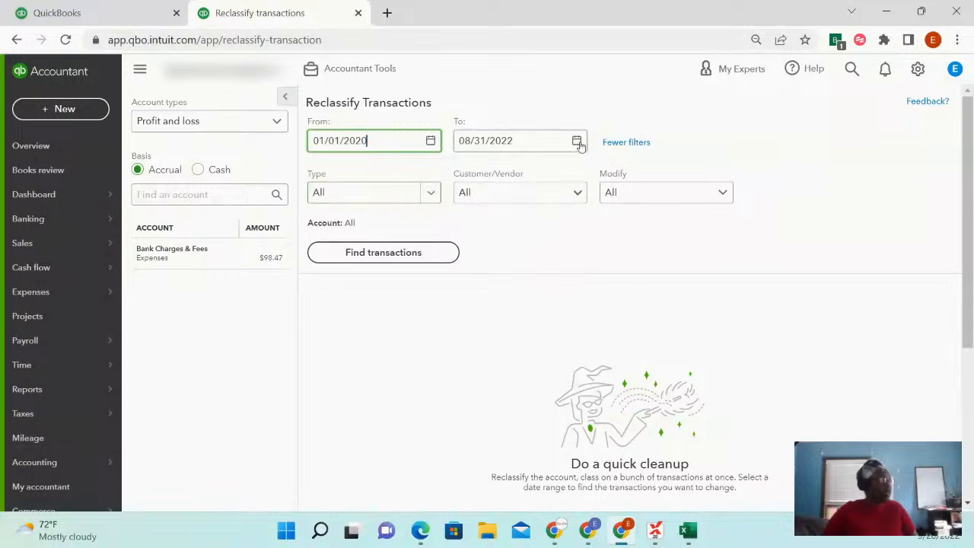
Set the end of the reclassification date range to 12/31/2020.
left_click(525, 140)
left_click(576, 141)
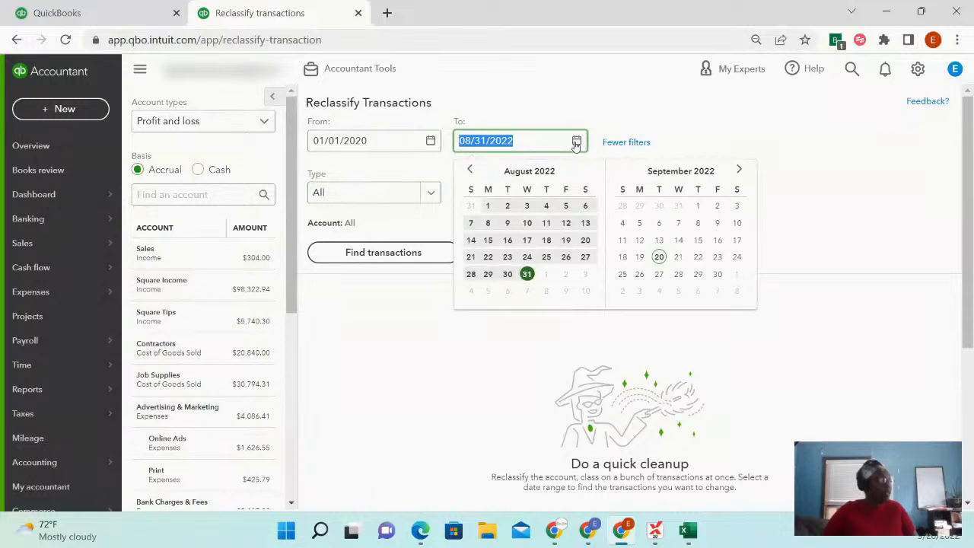
left_click(469, 170)
left_click(470, 170)
left_click(469, 170)
left_click(470, 170)
left_click(469, 171)
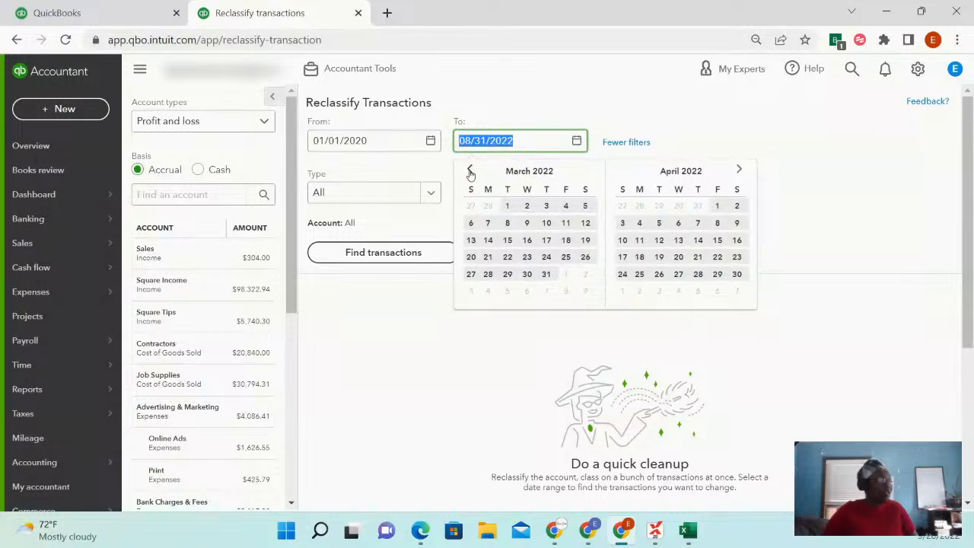
left_click(469, 171)
left_click(469, 171)
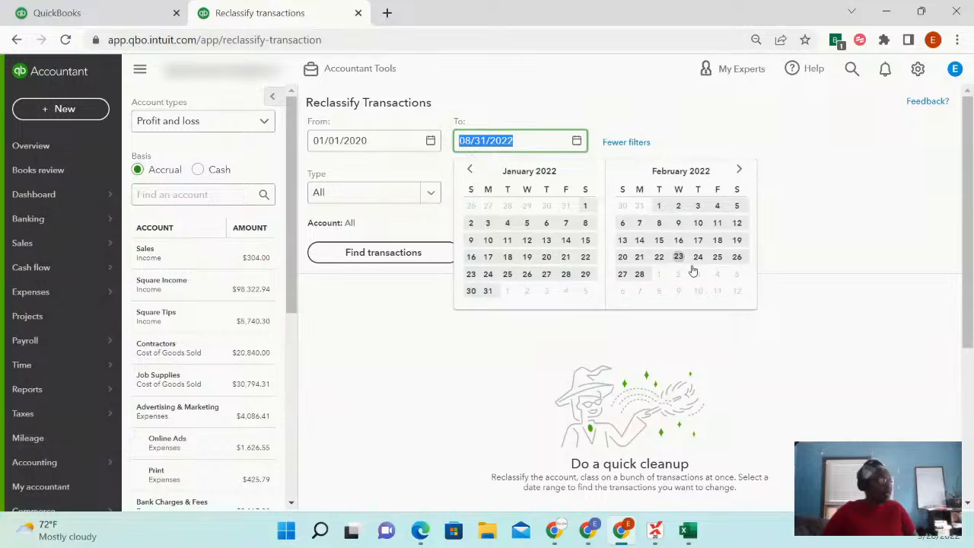
left_click(471, 169)
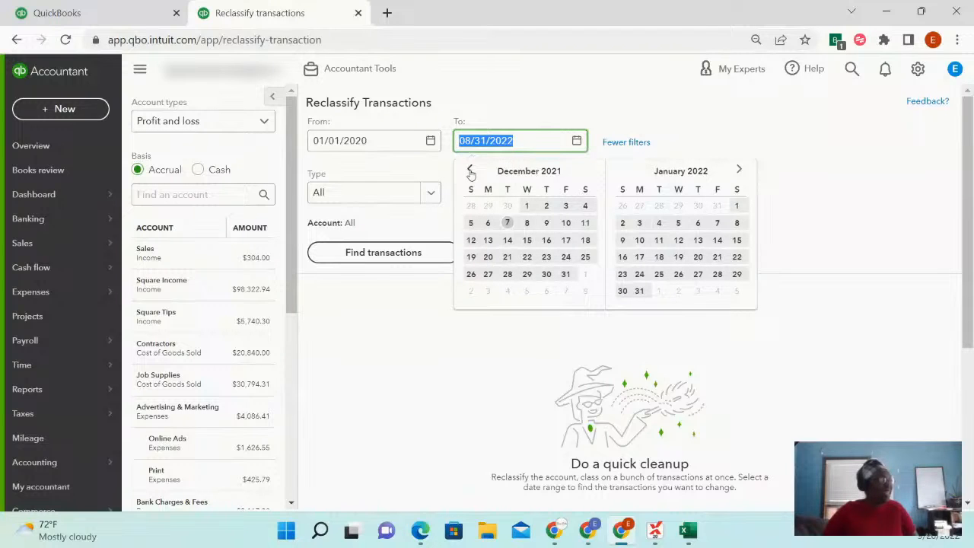
triple_click(470, 170)
double_click(470, 171)
triple_click(470, 171)
double_click(470, 171)
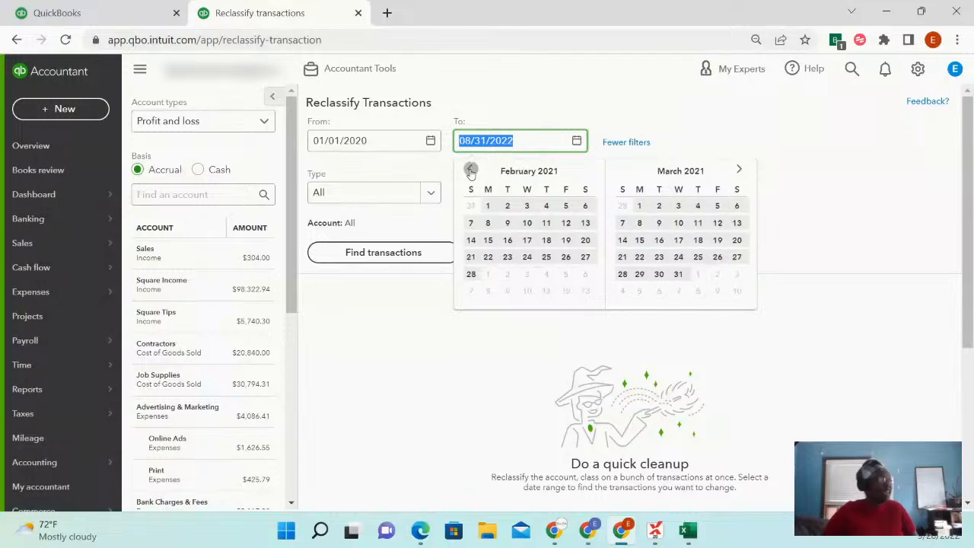
double_click(470, 170)
left_click(547, 275)
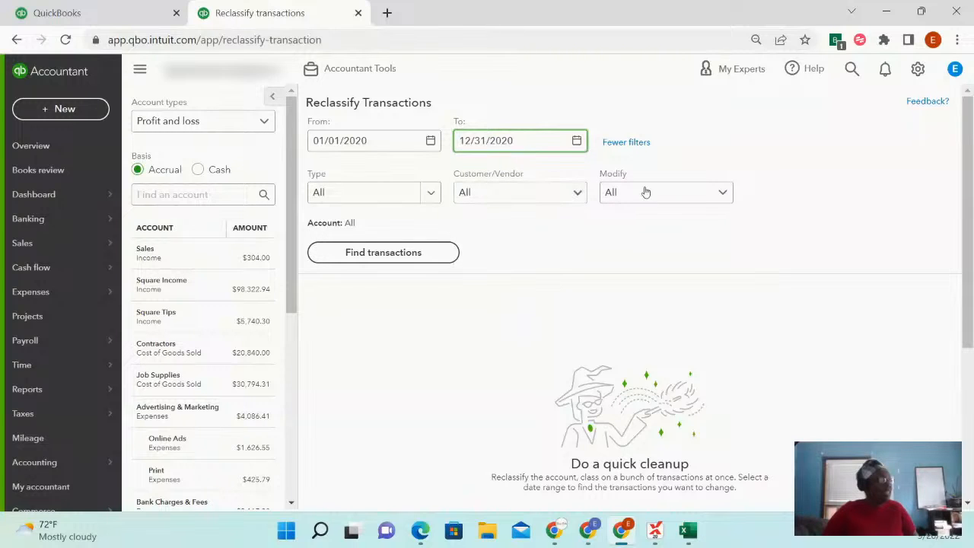
Find the transactions in the chosen date range and select the 12/31/2020 Interest Paid deposit for reclassification.
left_click(397, 256)
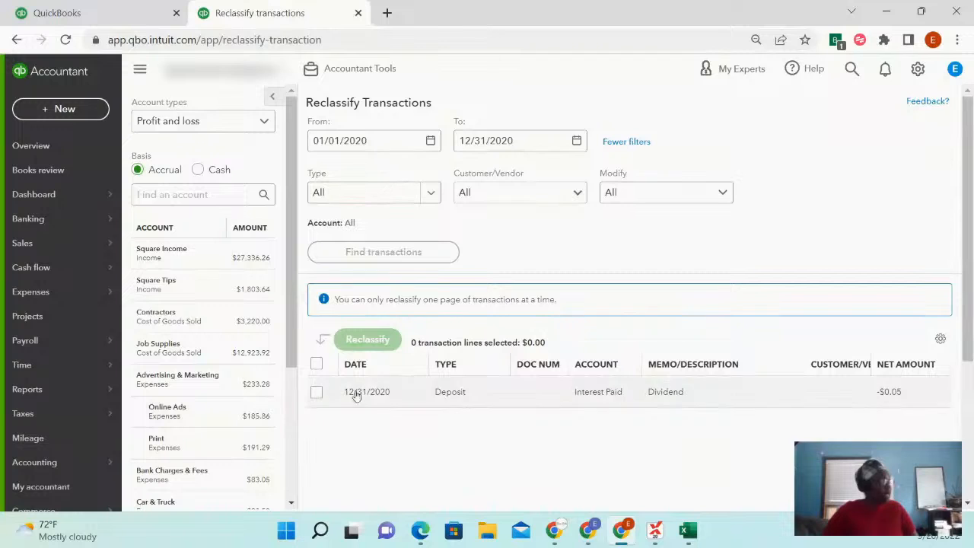
left_click(316, 392)
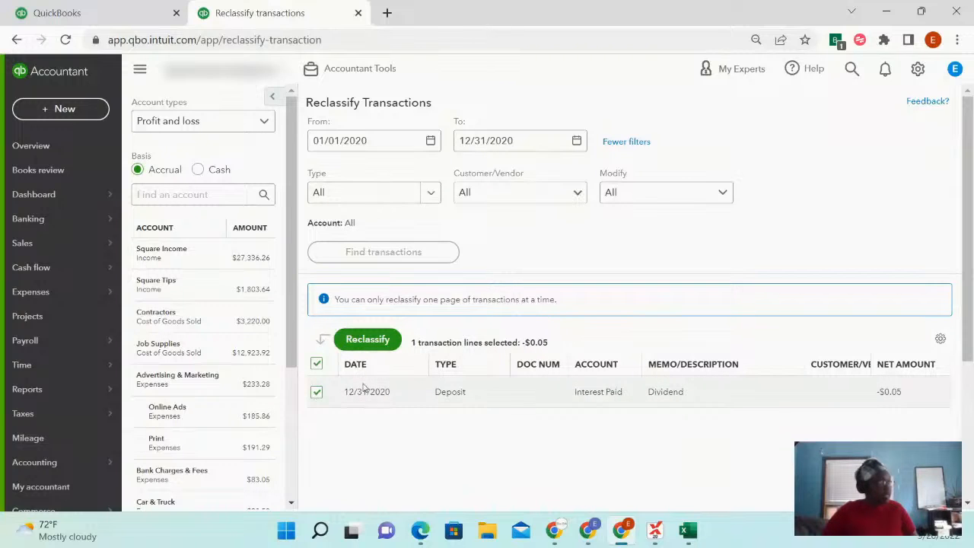
Start reclassifying the selected deposit, look for an account matching "inte", and begin adding a new account instead.
left_click(375, 342)
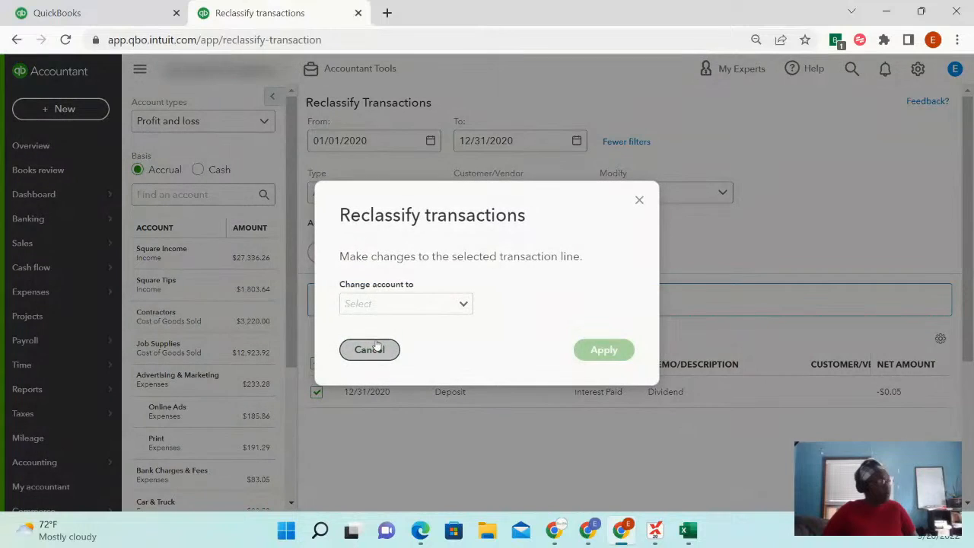
left_click(463, 305)
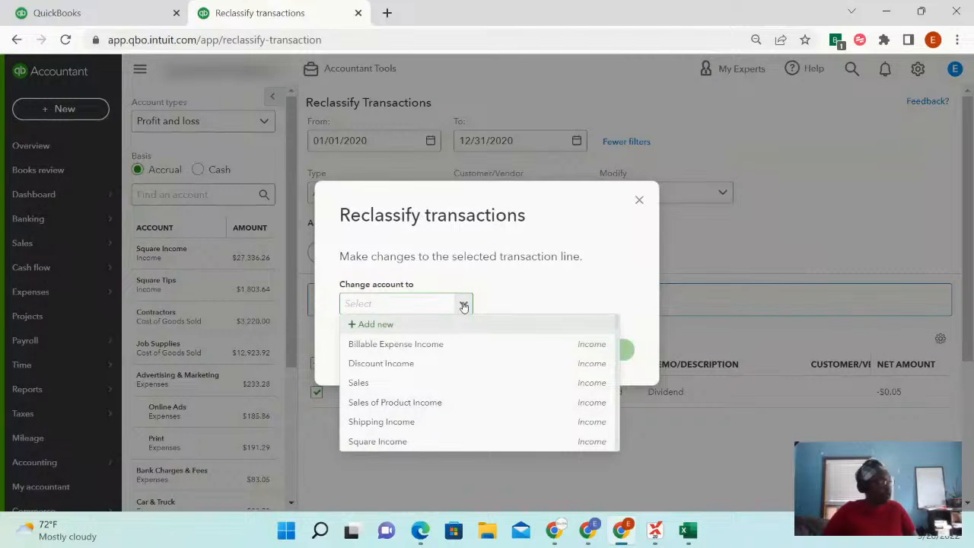
left_click(410, 305)
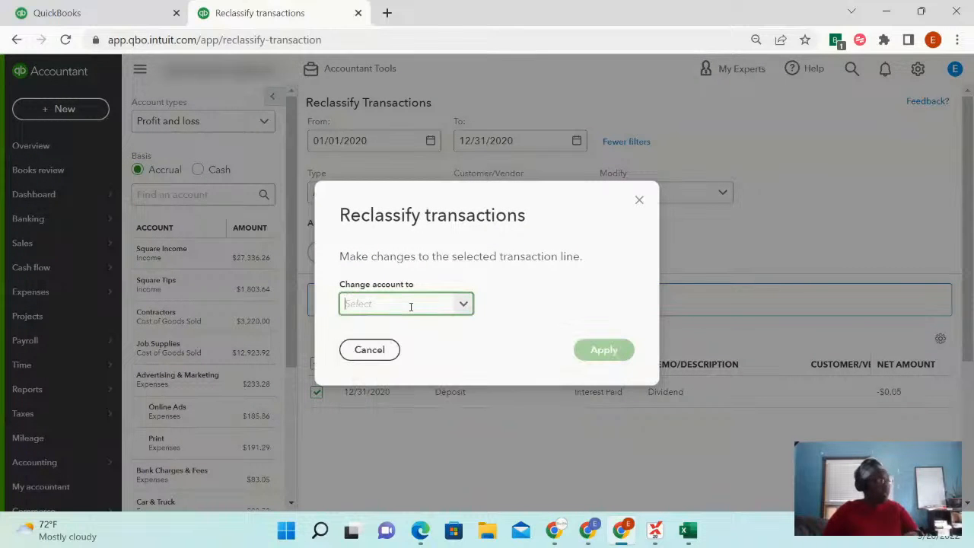
type("inte")
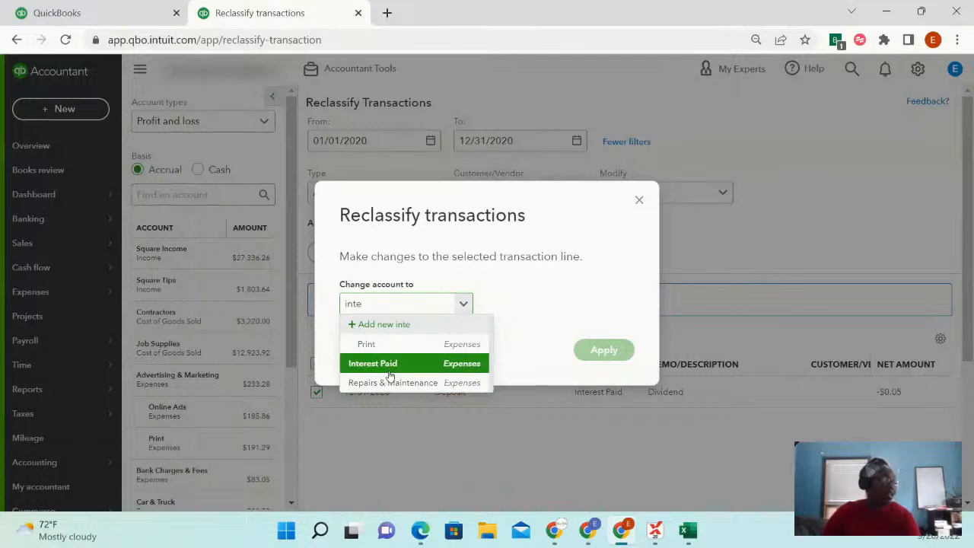
left_click(374, 325)
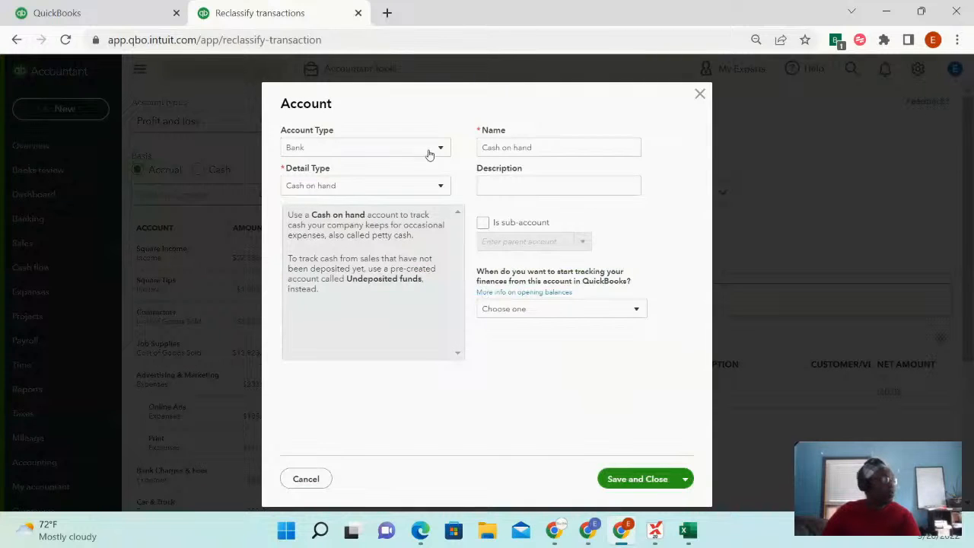
Set the new account's type to Income and its detail type to Non-Profit Income.
left_click(441, 149)
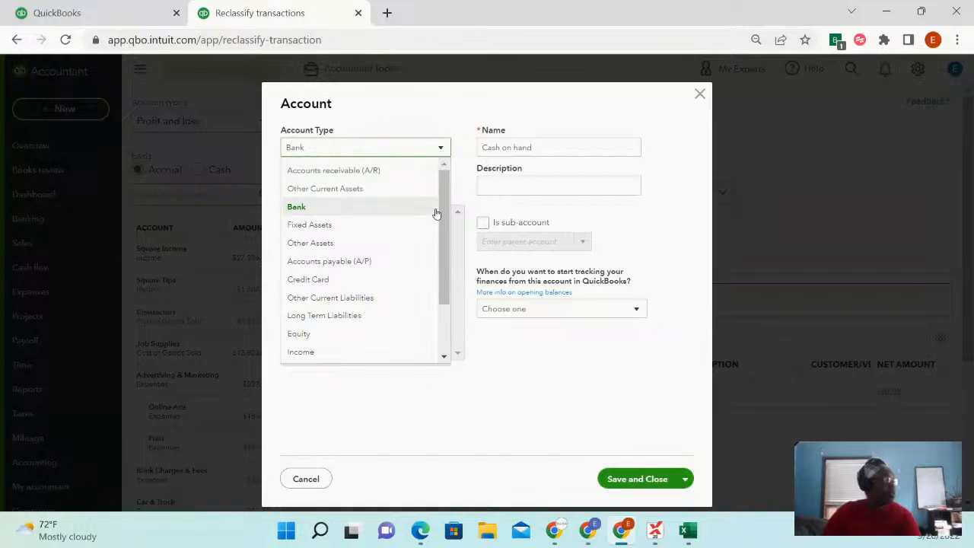
left_click_drag(444, 262, 449, 328)
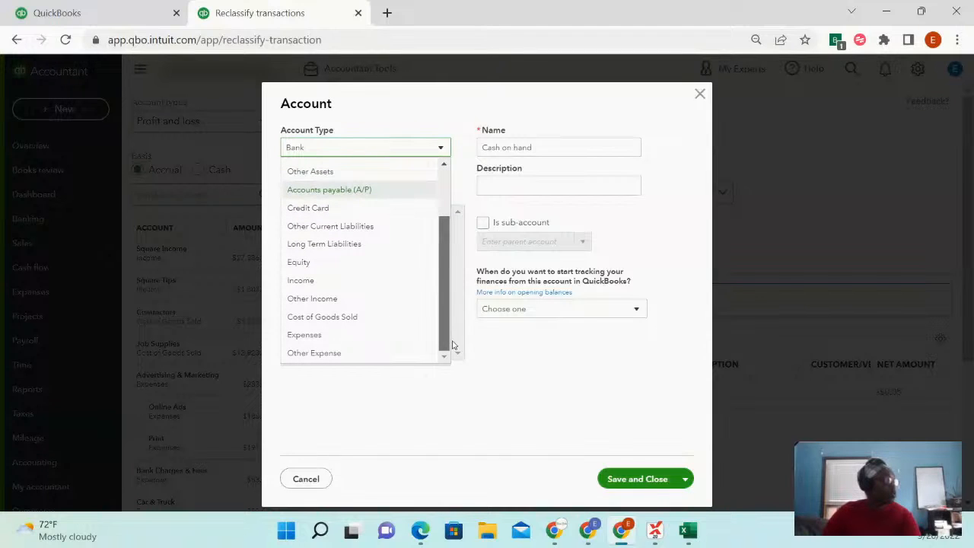
left_click(319, 280)
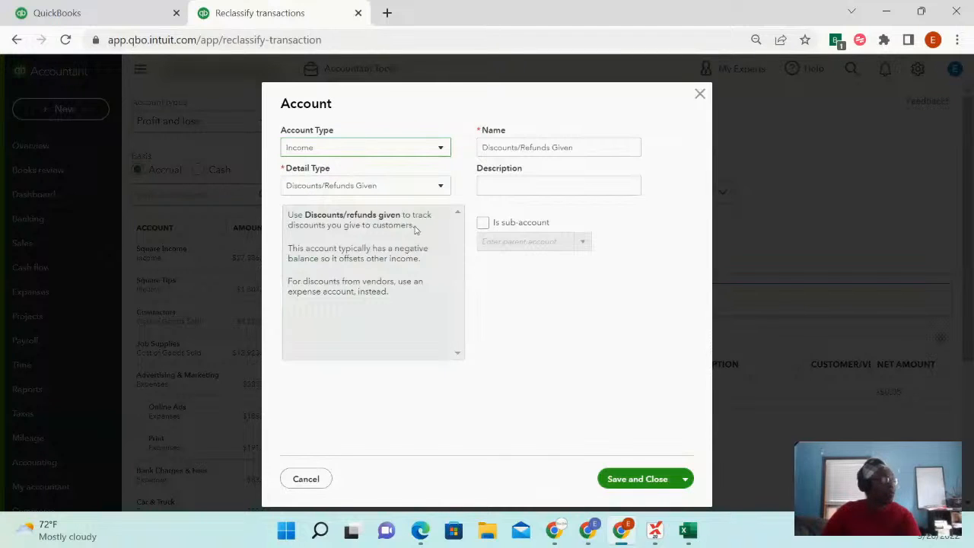
left_click(441, 186)
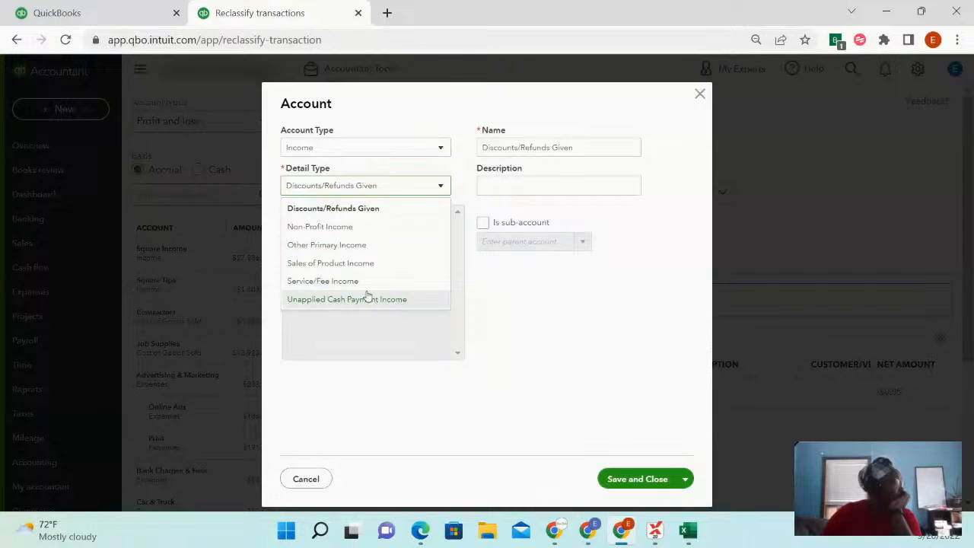
left_click(389, 239)
left_click(441, 187)
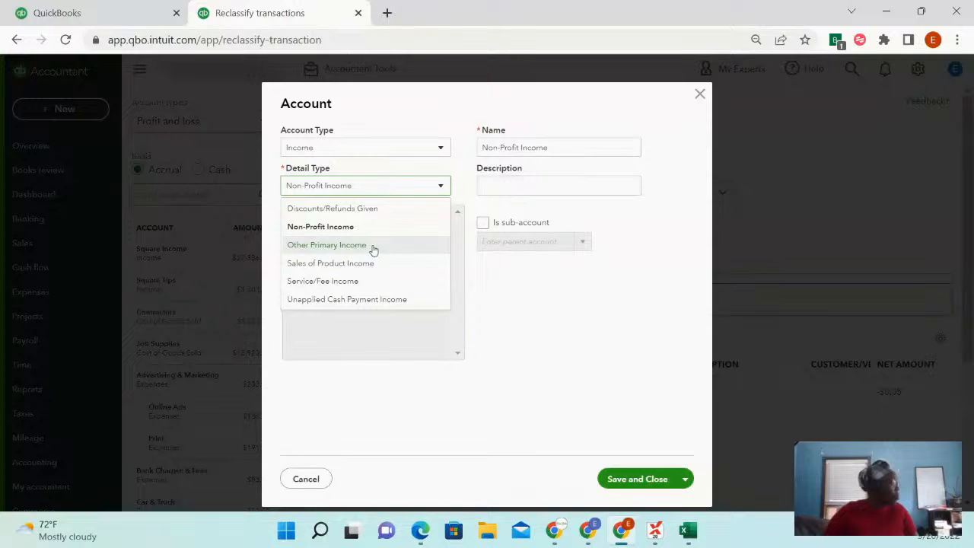
left_click(358, 226)
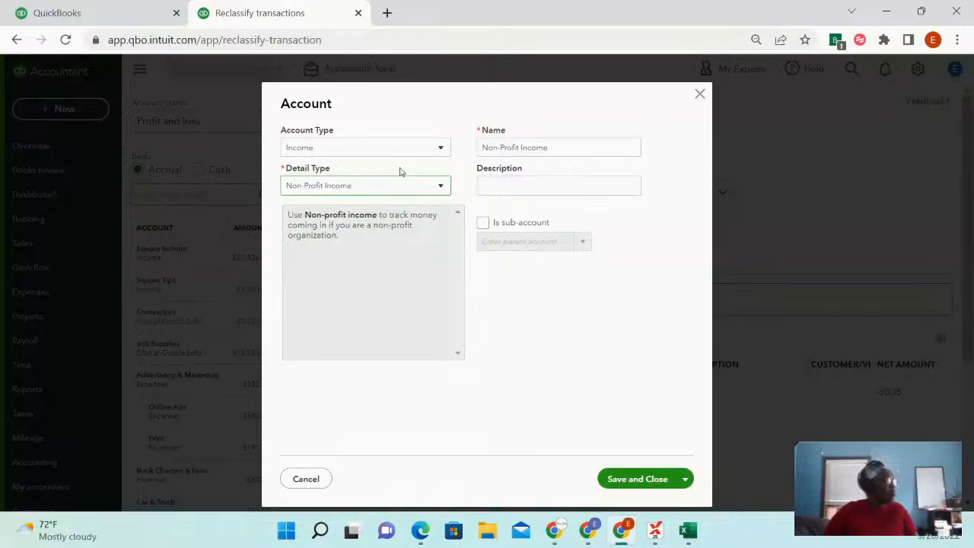
Replace the new account's name with "Interest Receieved".
triple_click(568, 147)
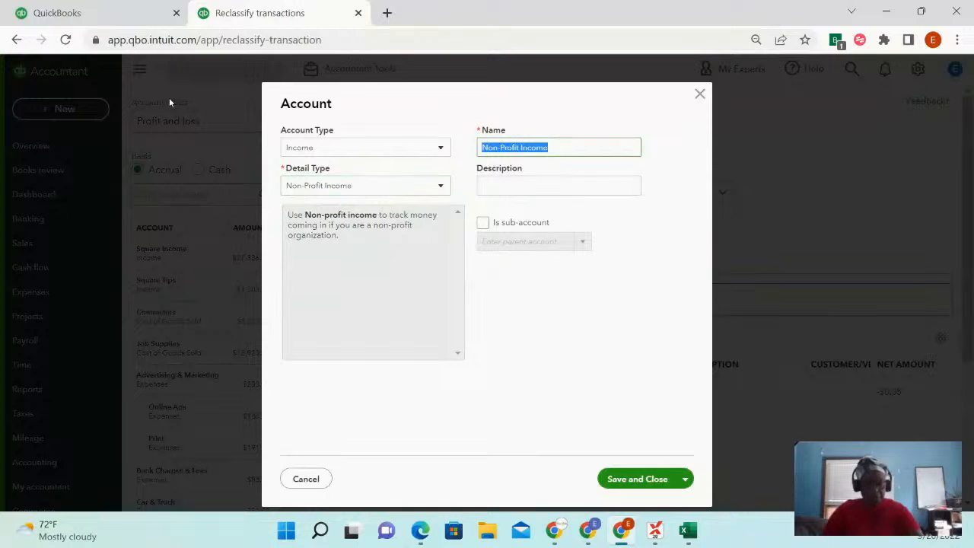
key("BackSpace")
type("Intere")
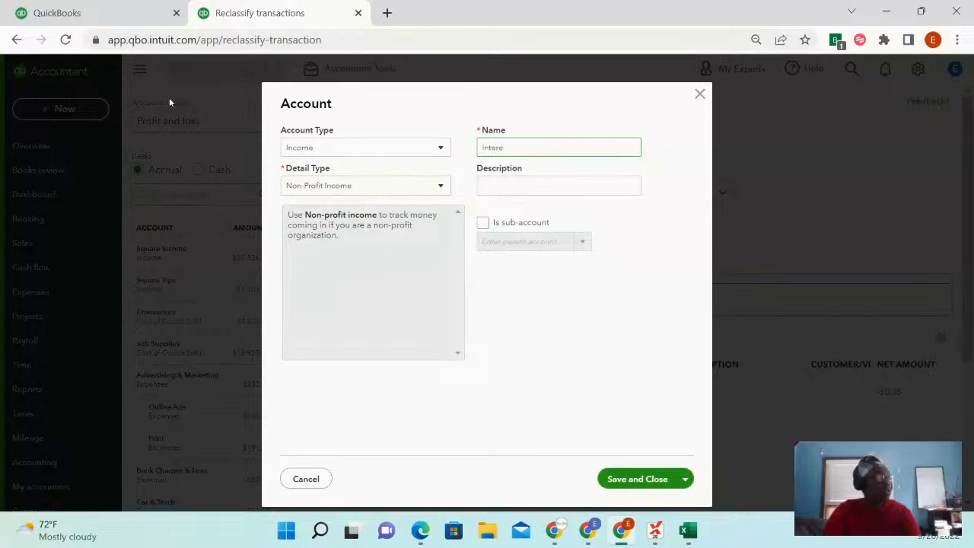
type("st")
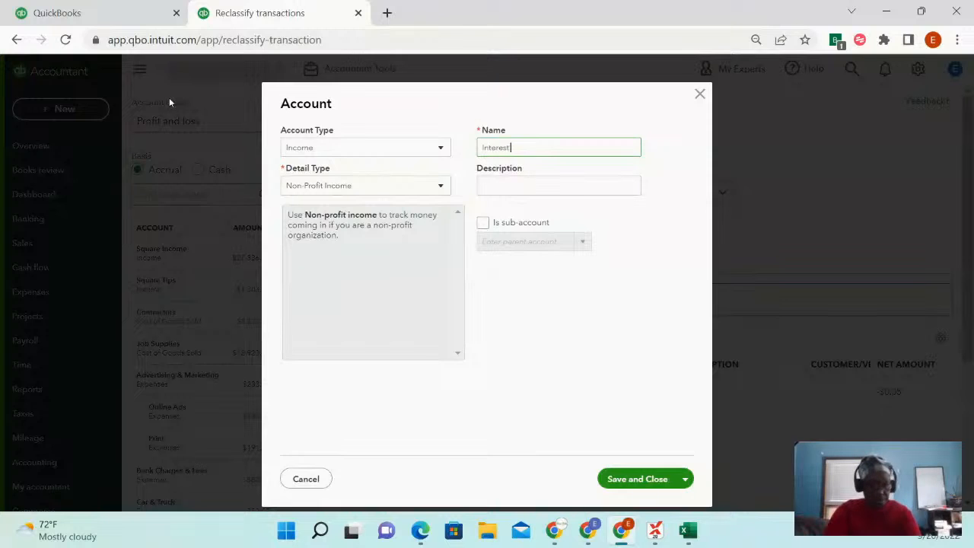
type(" Rece")
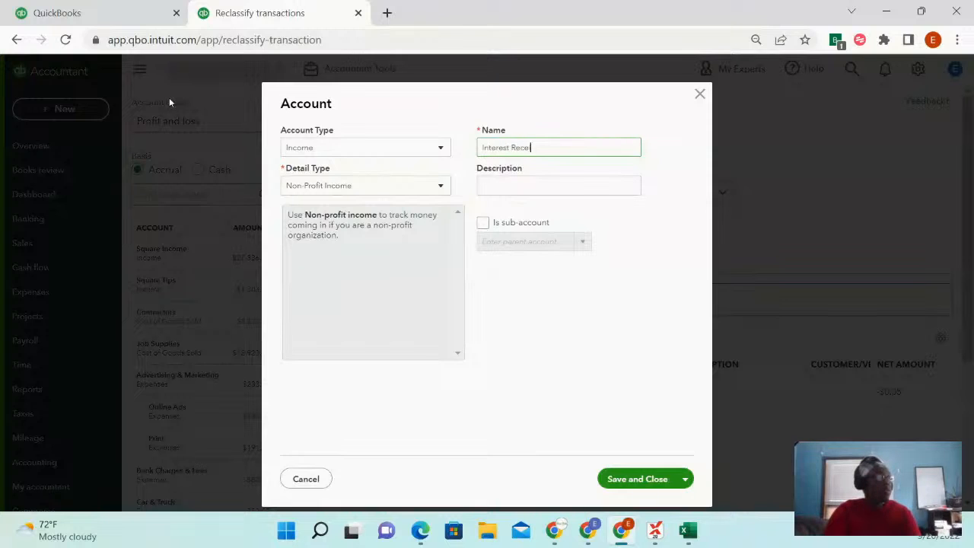
type("ieved")
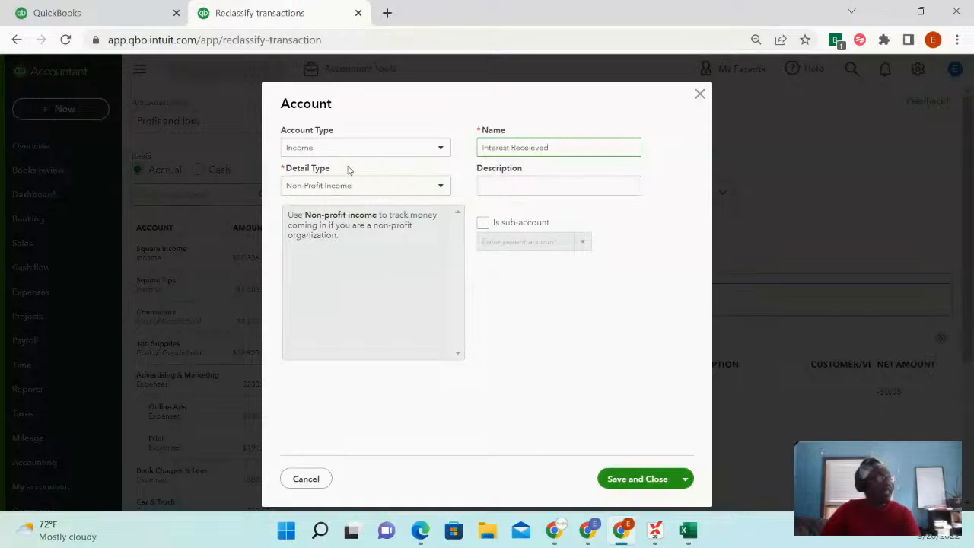
left_click(506, 194)
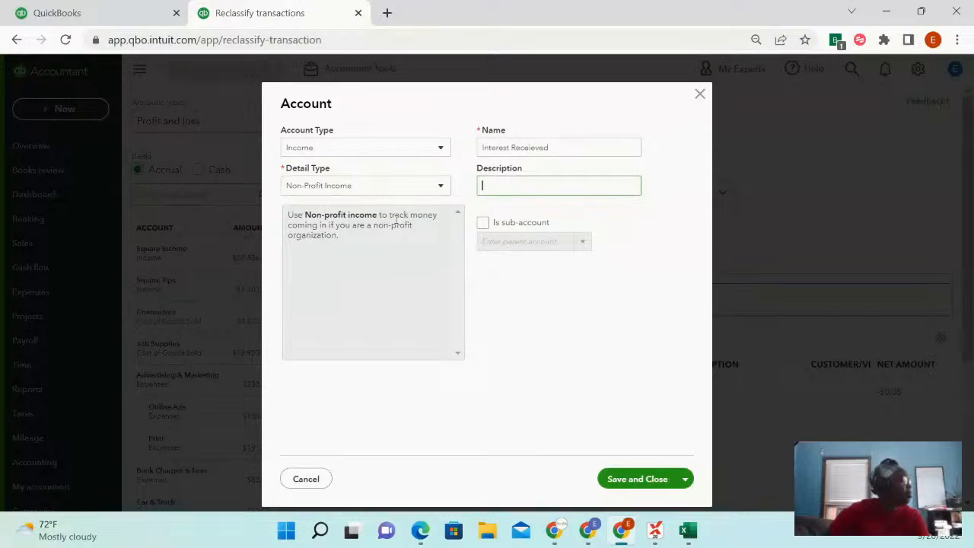
Try the Other Primary Income detail type, and change the new account's type to Other Income.
left_click(441, 185)
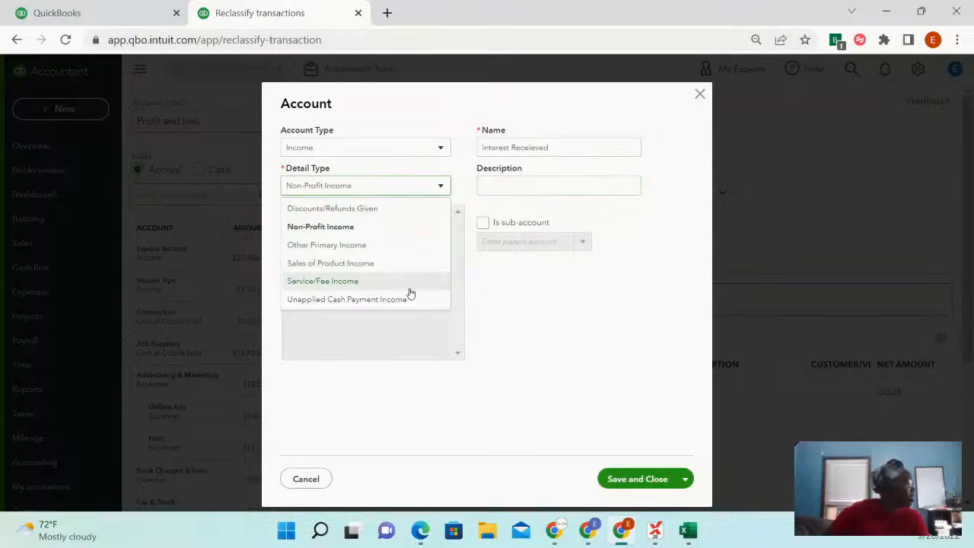
left_click(394, 252)
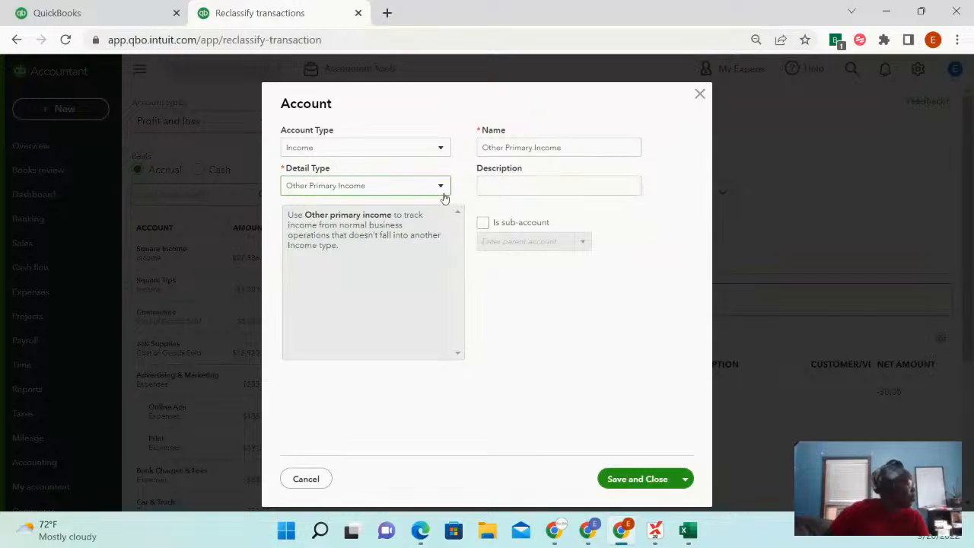
left_click(440, 148)
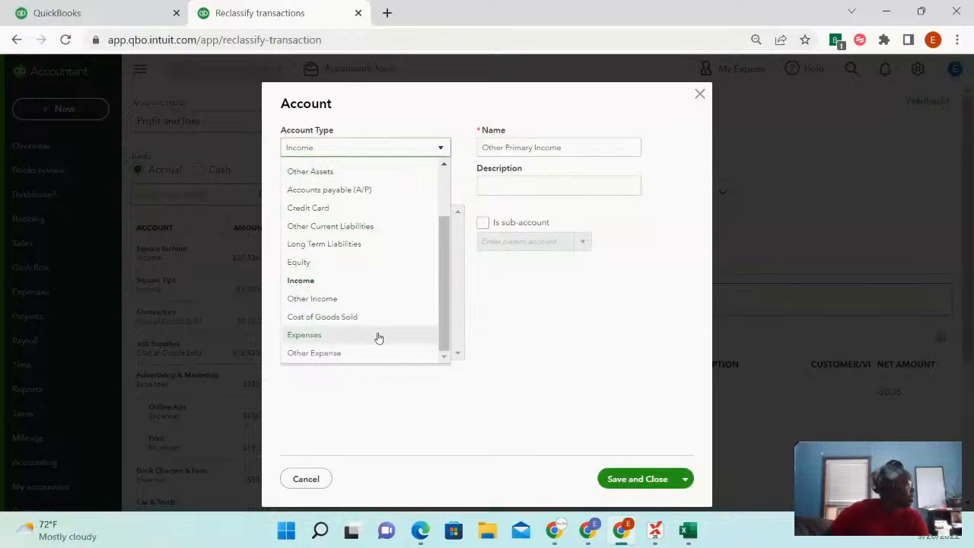
left_click(367, 300)
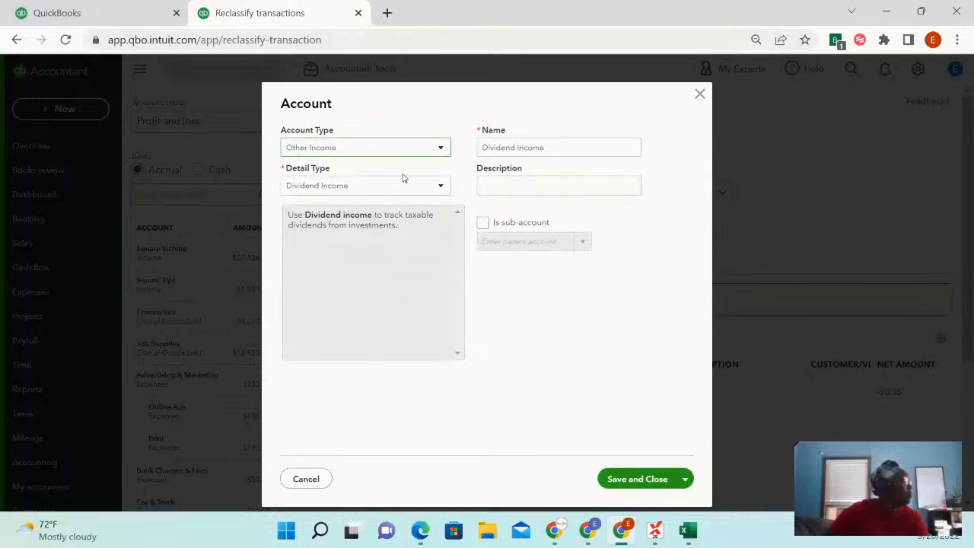
Try the Interest Earned and Dividend Income detail types for the Other Income account.
left_click(441, 187)
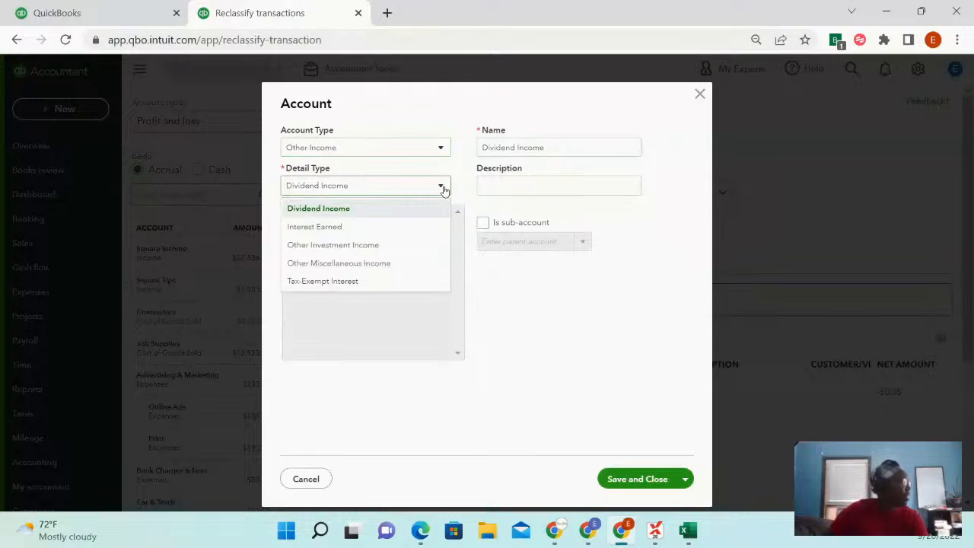
left_click(336, 227)
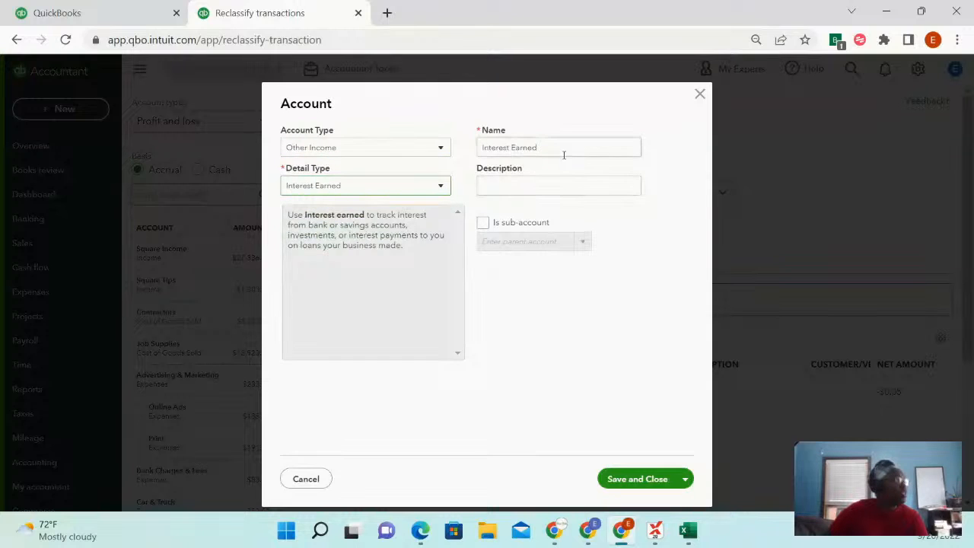
left_click(487, 186)
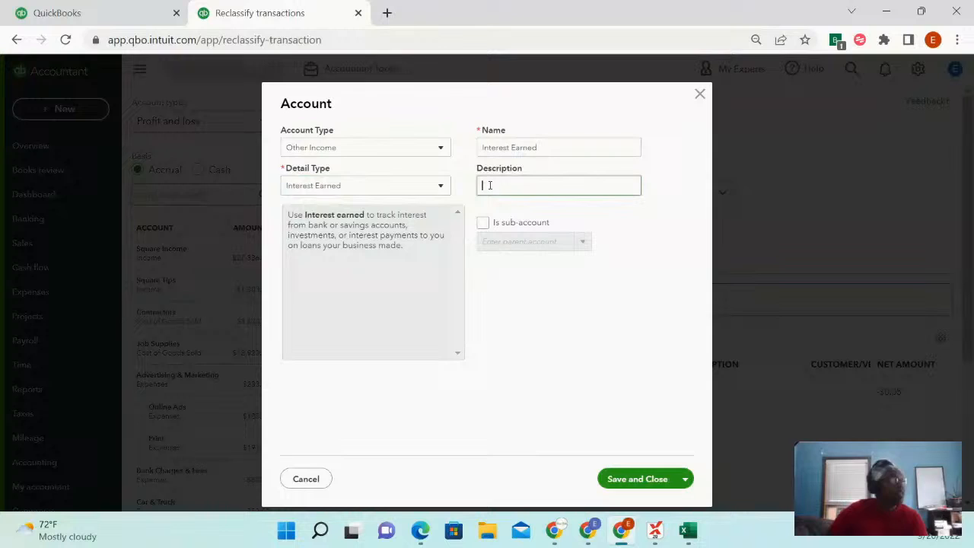
left_click(442, 188)
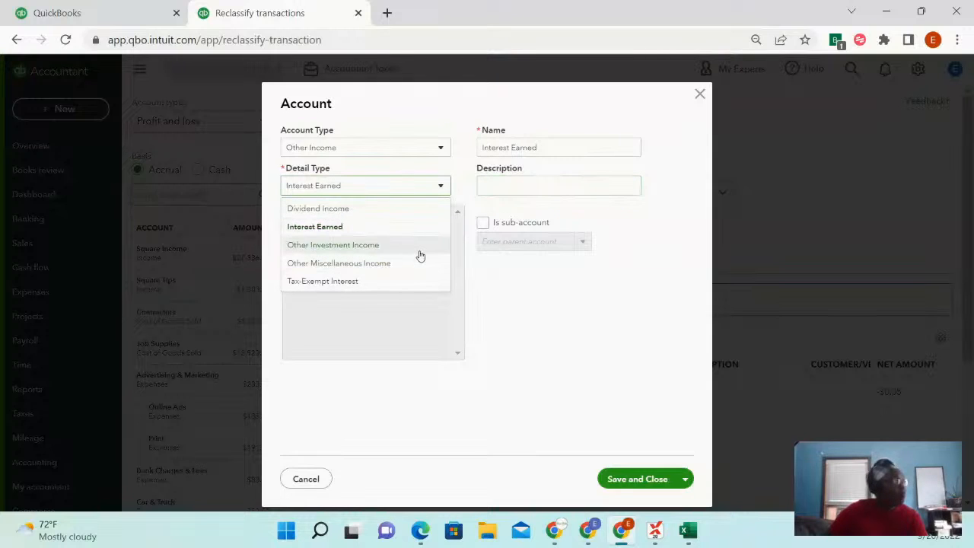
left_click(368, 209)
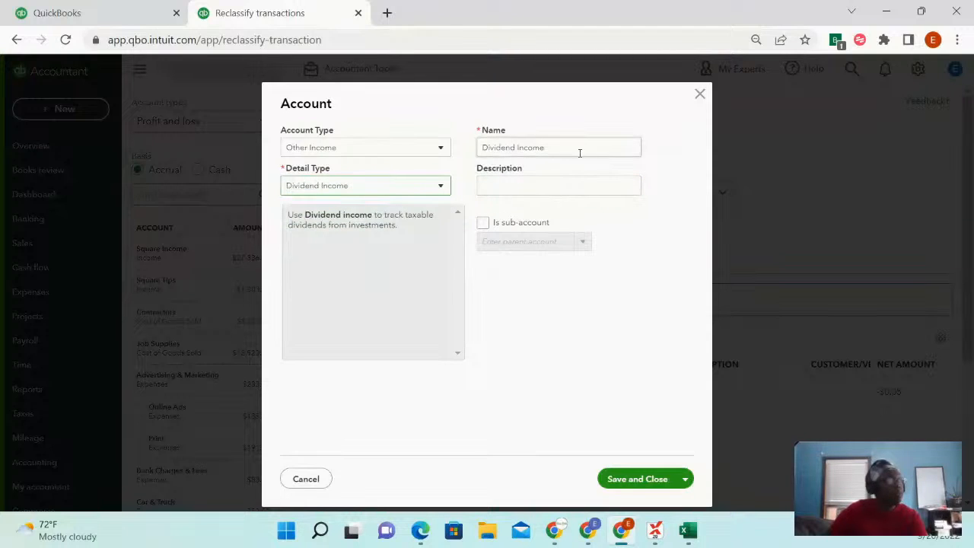
left_click(439, 188)
left_click(388, 226)
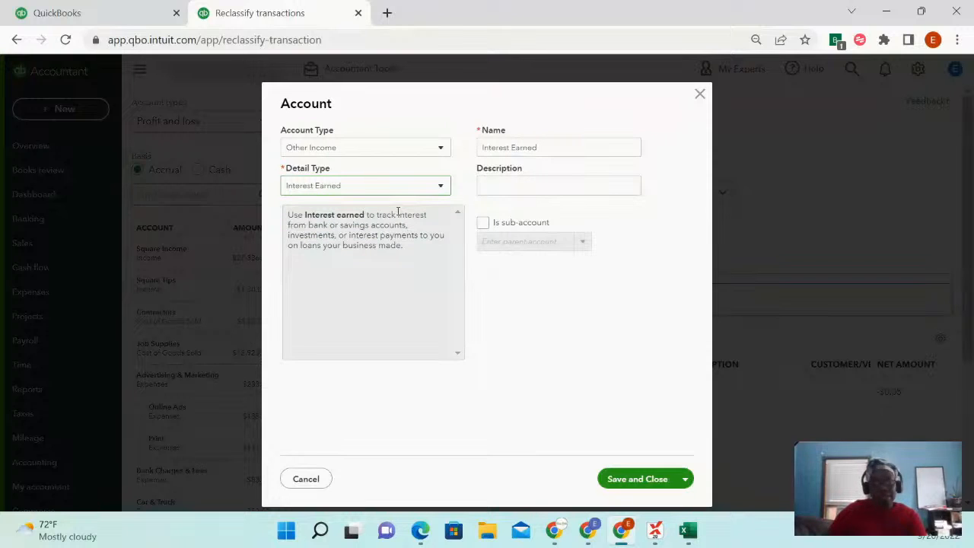
Save the new account with detail type Dividend Income and description "Dividend received from bank account", and apply it to the selected deposit.
left_click(438, 187)
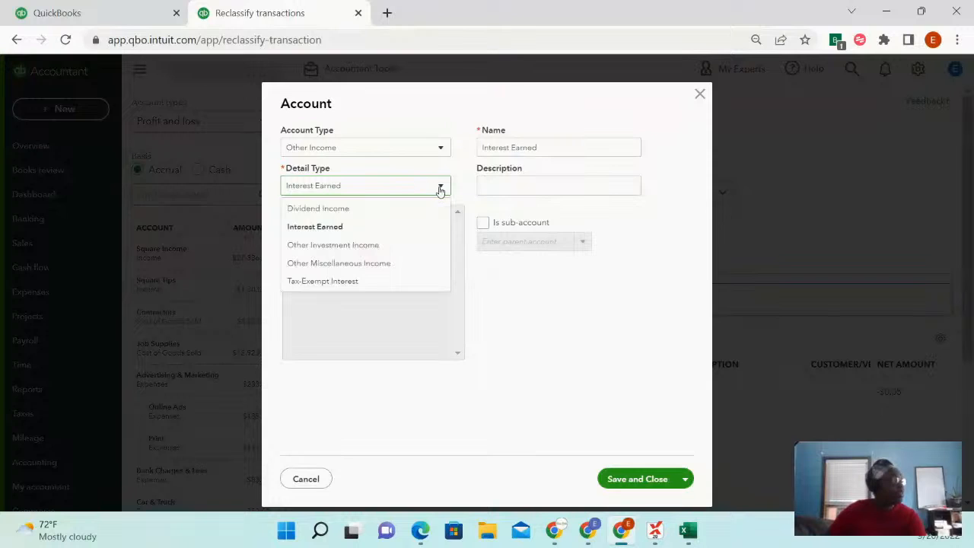
left_click(362, 216)
left_click(500, 183)
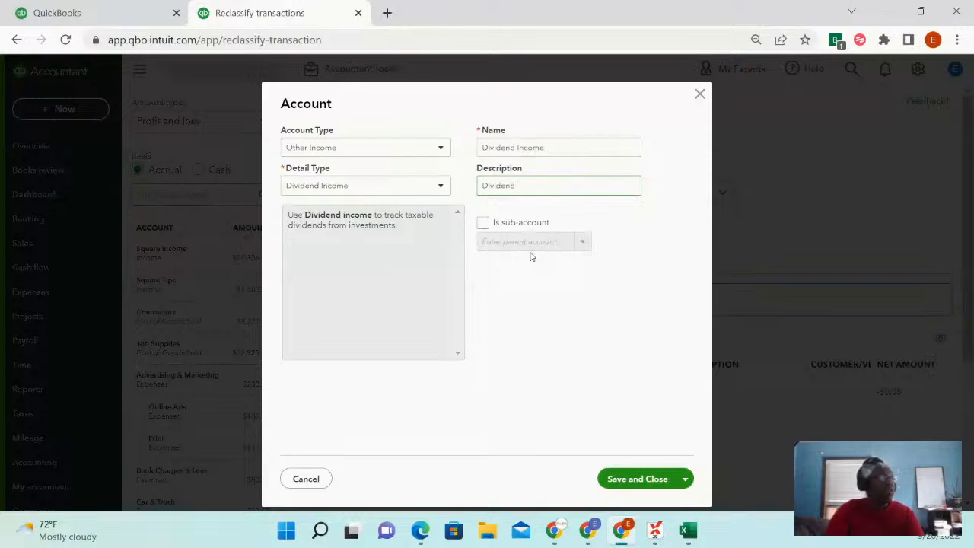
type("Dividend received from bank account")
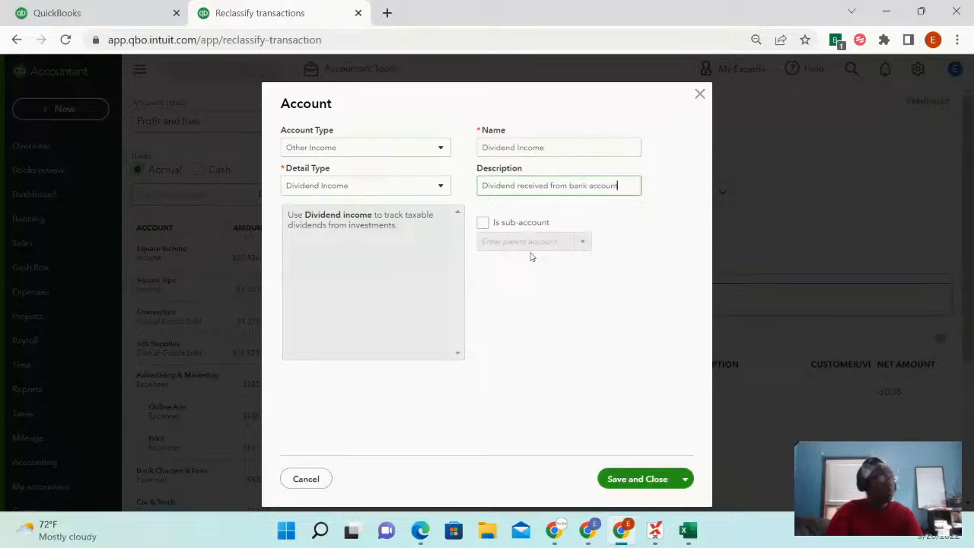
left_click(643, 478)
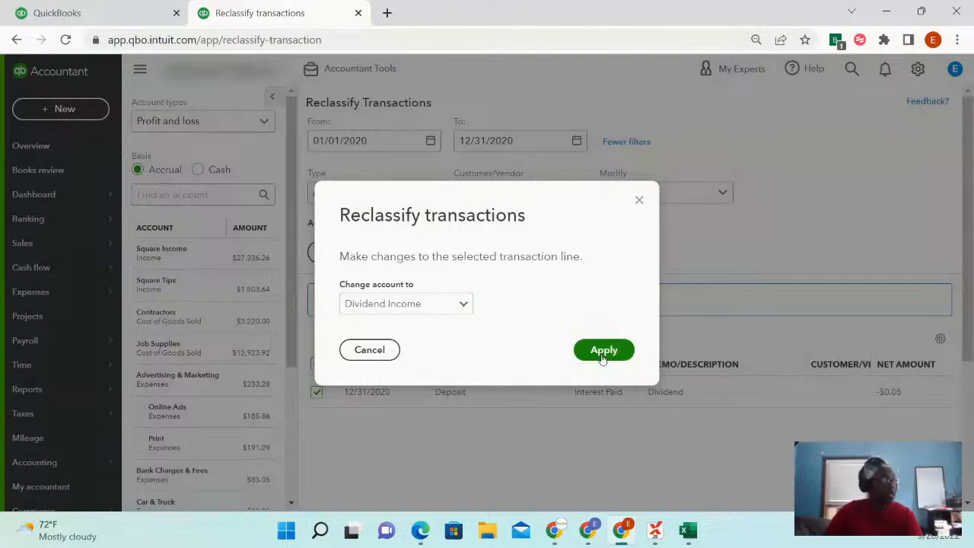
left_click(603, 350)
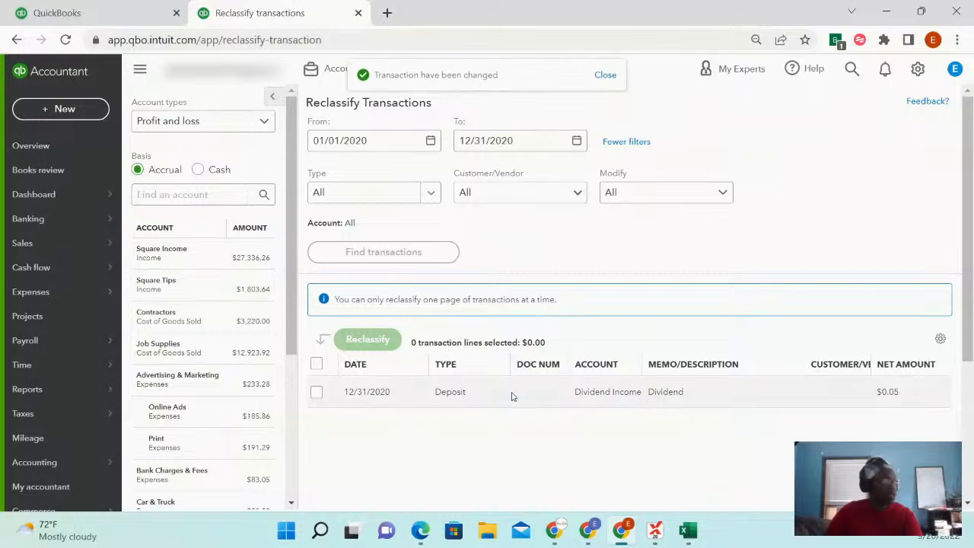
Reclassify the 12/31/2020 dividend deposit to the existing Dividend Income account.
left_click(316, 392)
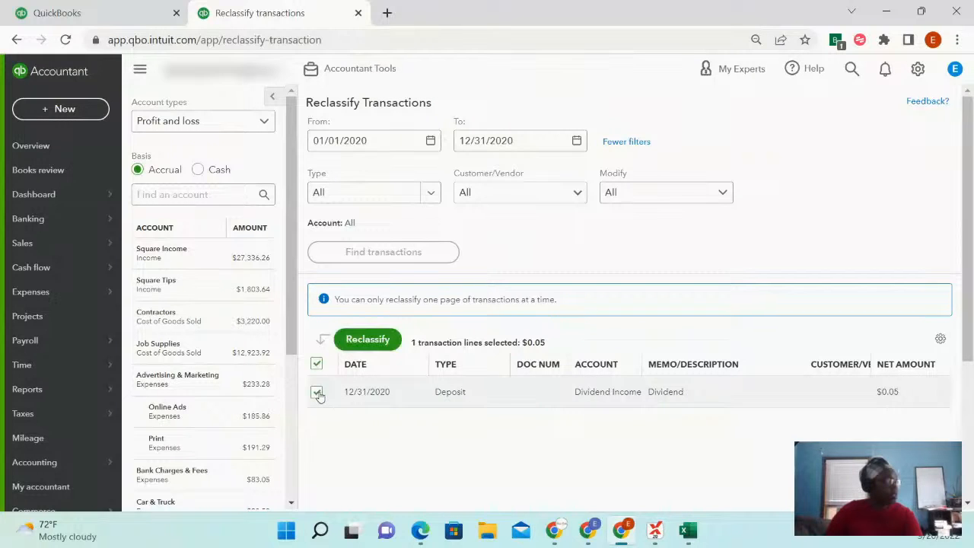
left_click(367, 339)
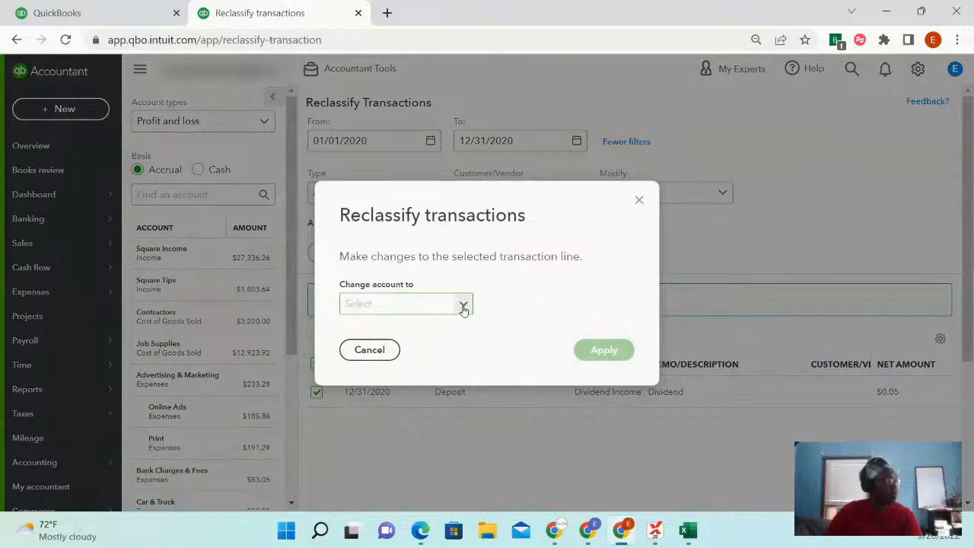
left_click(463, 305)
left_click(401, 302)
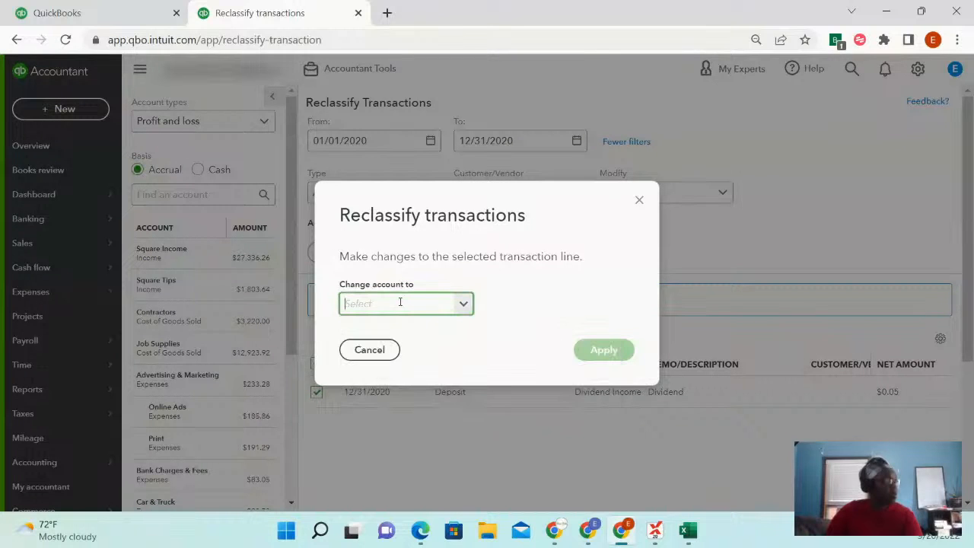
type("d")
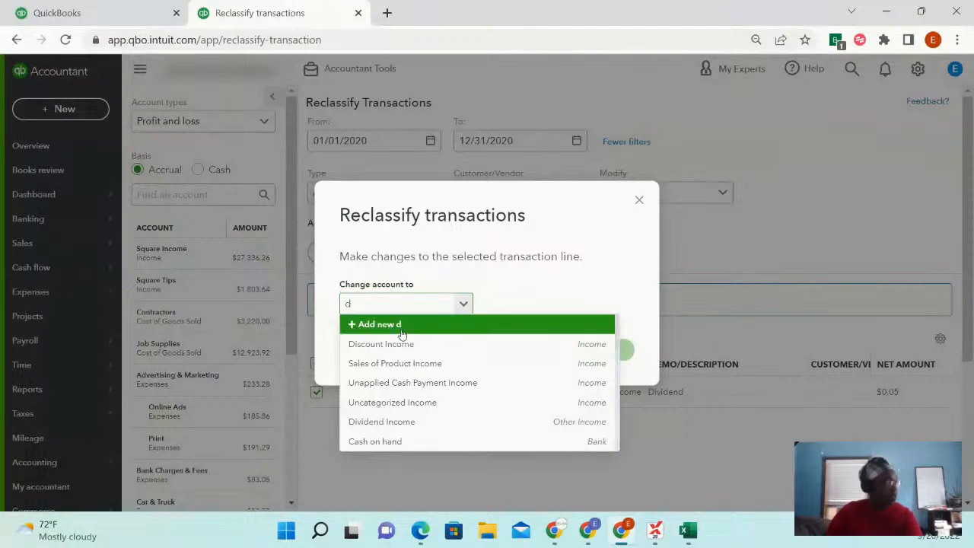
left_click(441, 421)
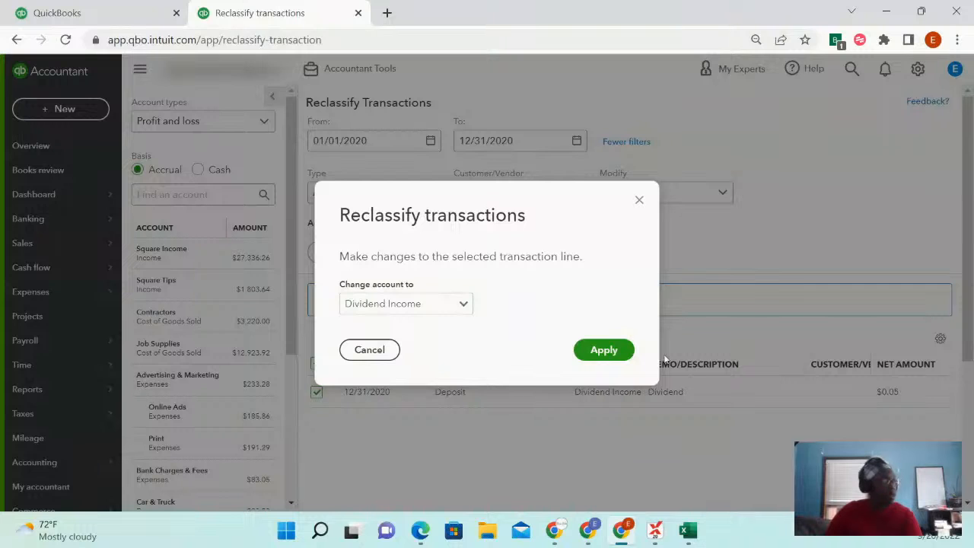
left_click(619, 349)
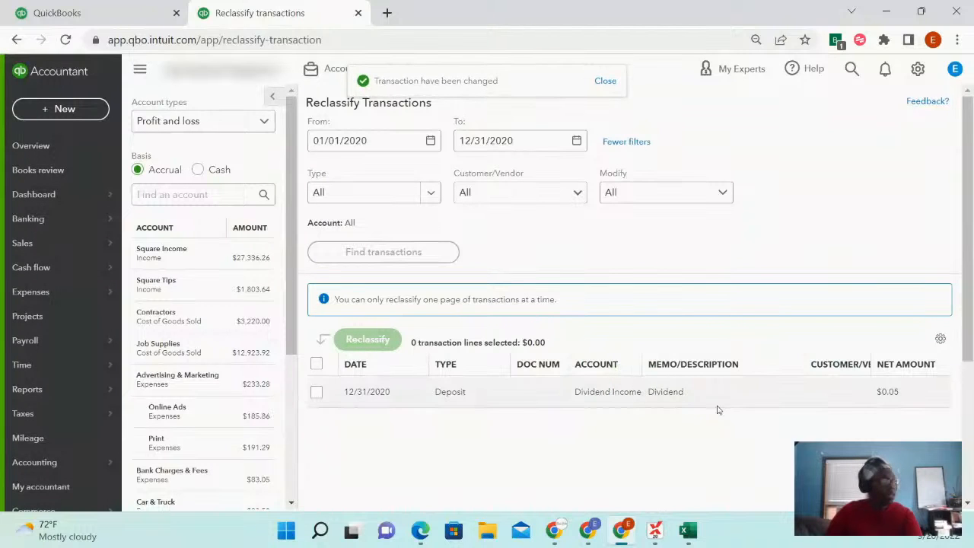
scroll(461, 434, "down", 3)
scroll(461, 434, "up", 3)
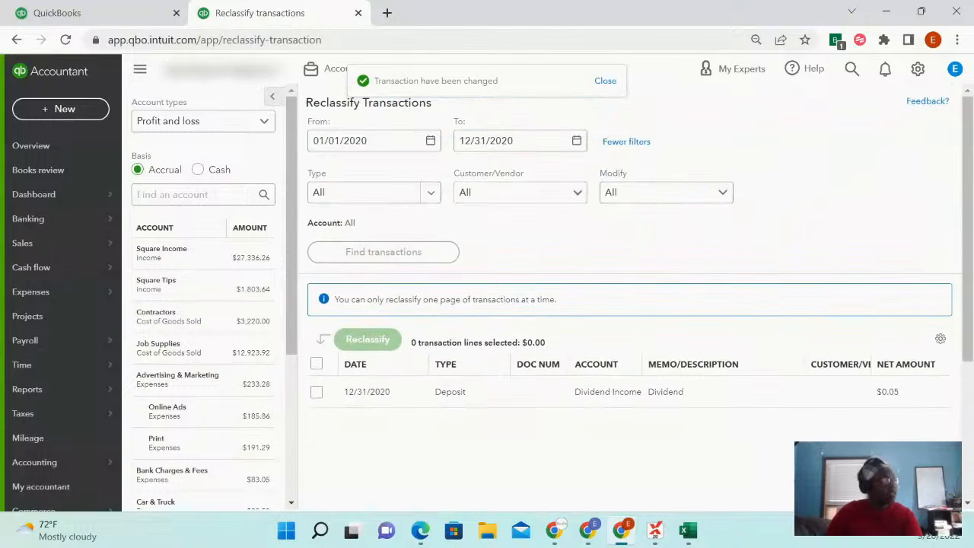
Apply the Dividend Income account to the 12/31/2020 deposit once more.
left_click(316, 393)
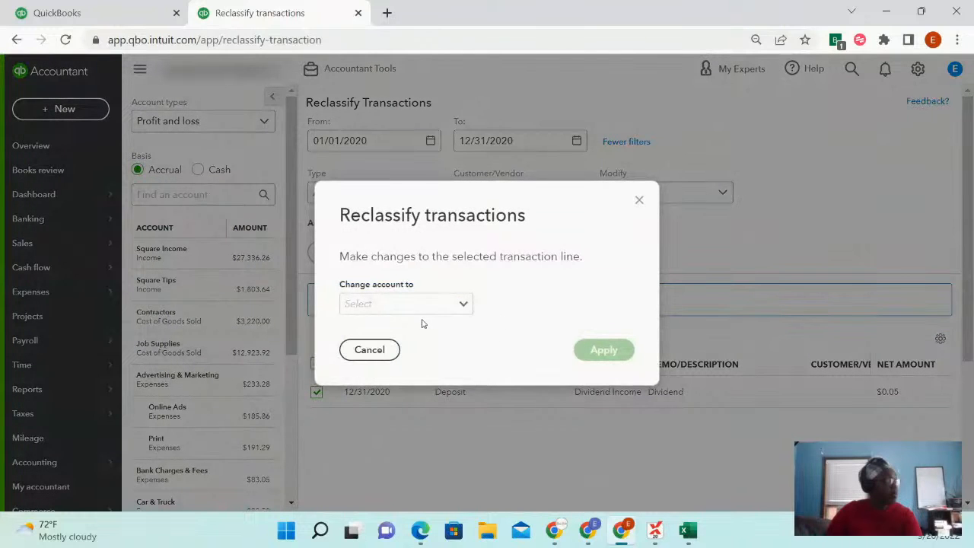
left_click(463, 304)
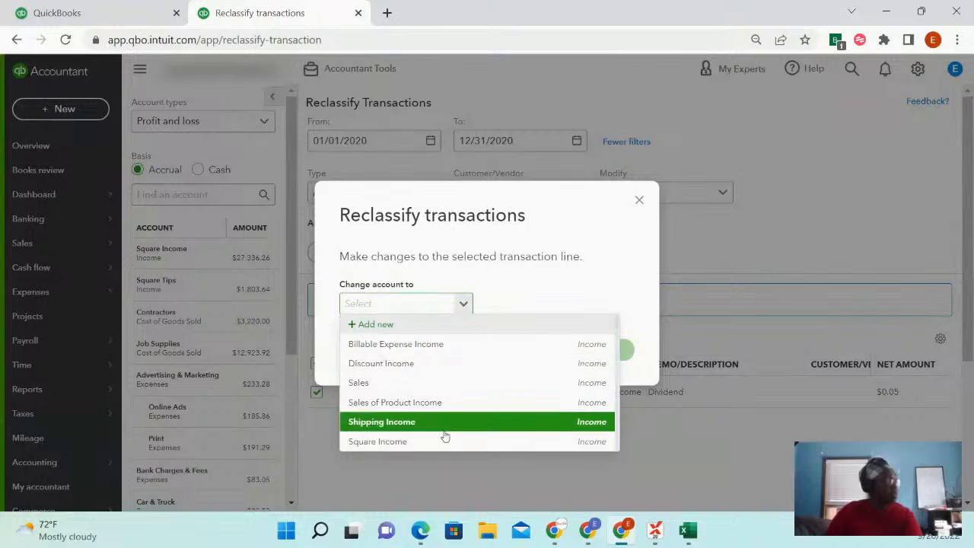
type("d")
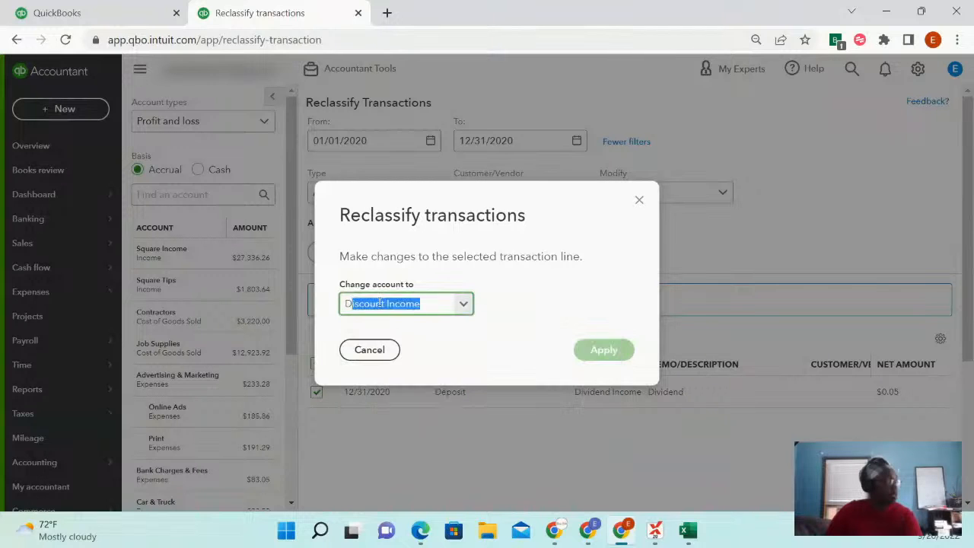
left_click(410, 425)
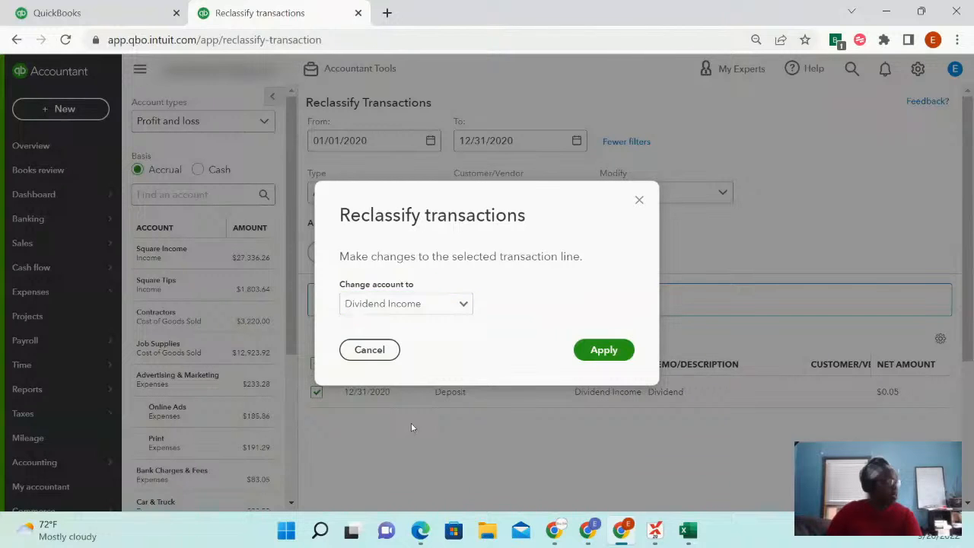
left_click(607, 350)
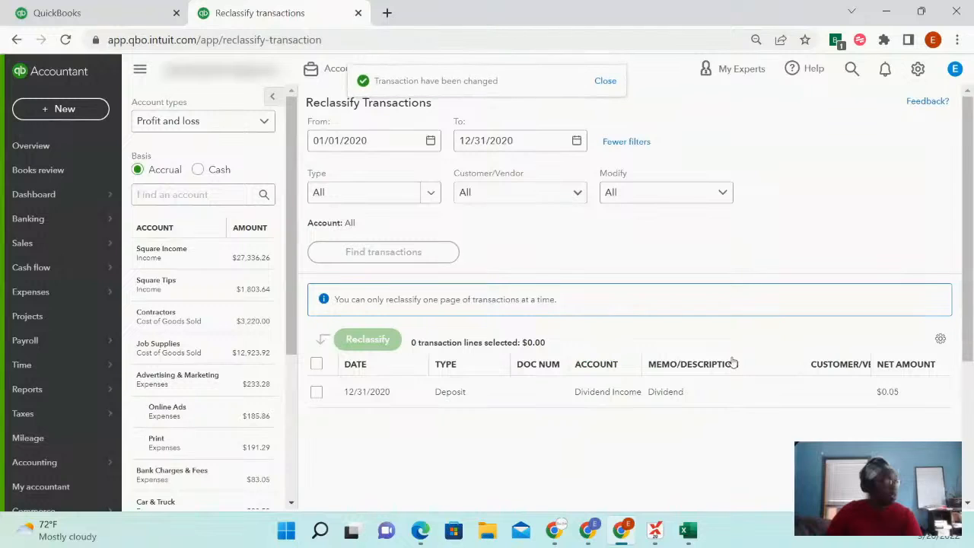
scroll(586, 381, "down", 3)
scroll(563, 426, "up", 2)
scroll(558, 431, "up", 1)
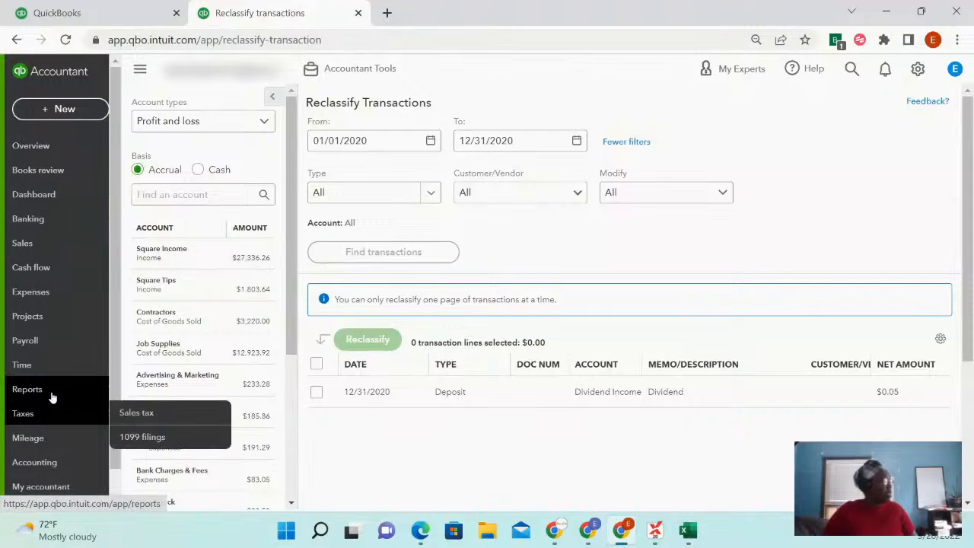
Open the Profit and Loss report from the favorite reports.
mouse_move(68, 393)
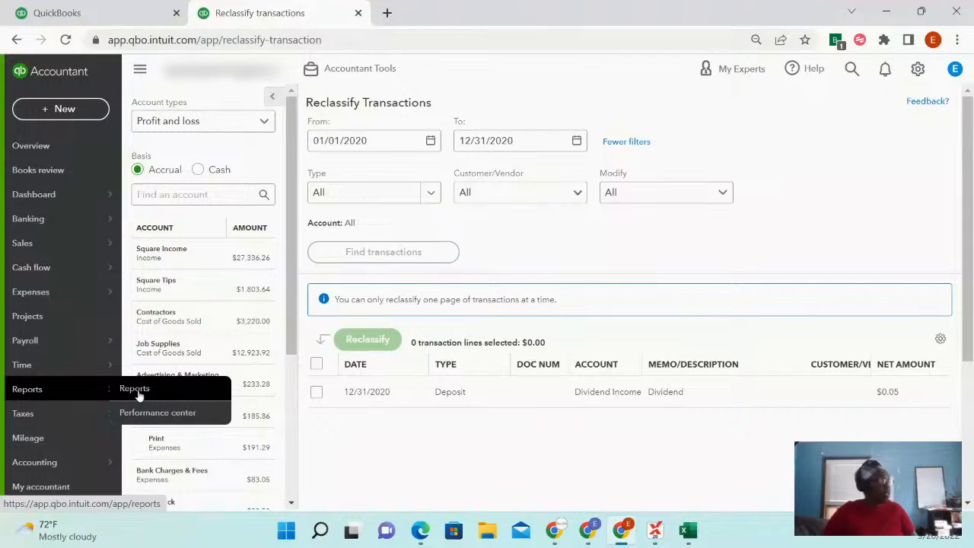
left_click(134, 389)
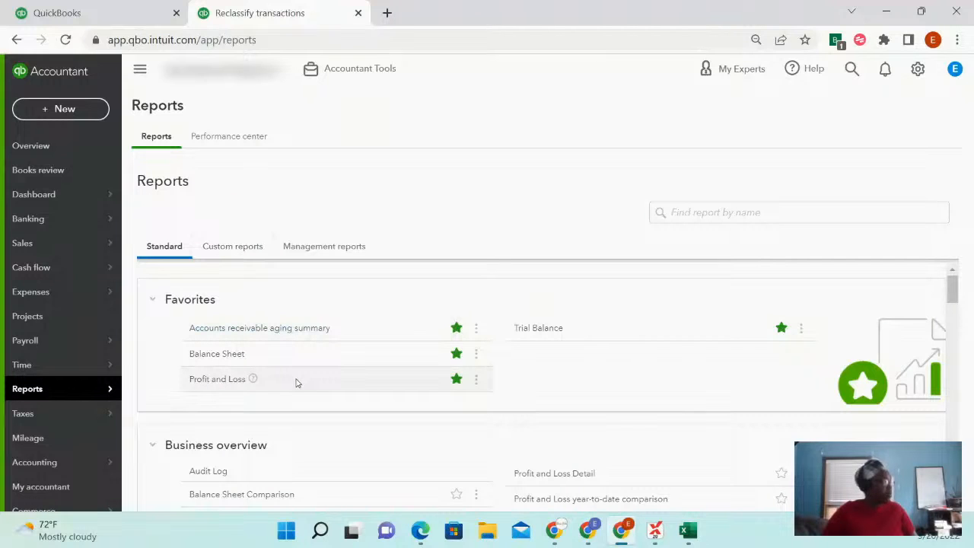
left_click(216, 379)
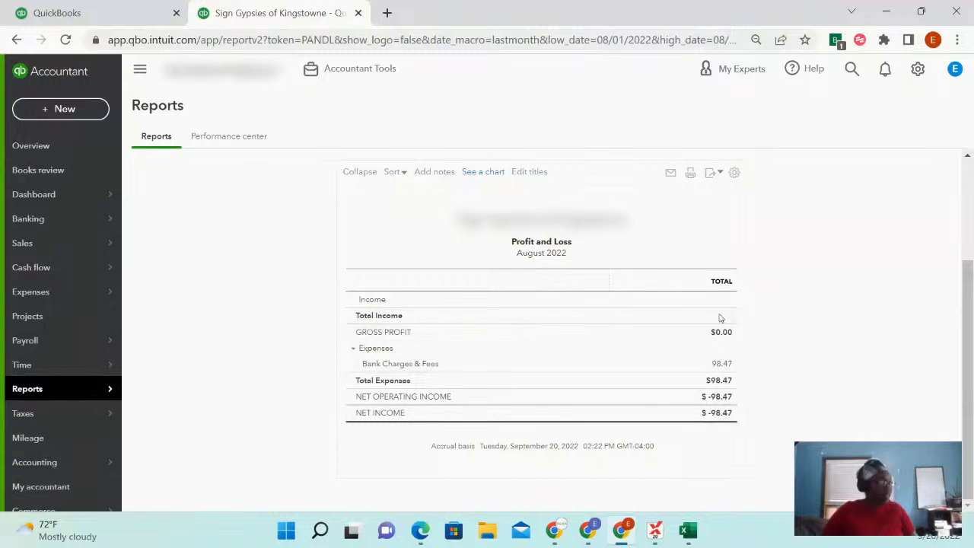
Set the Profit and Loss report period to Last Year, and change it to Custom.
left_click(250, 231)
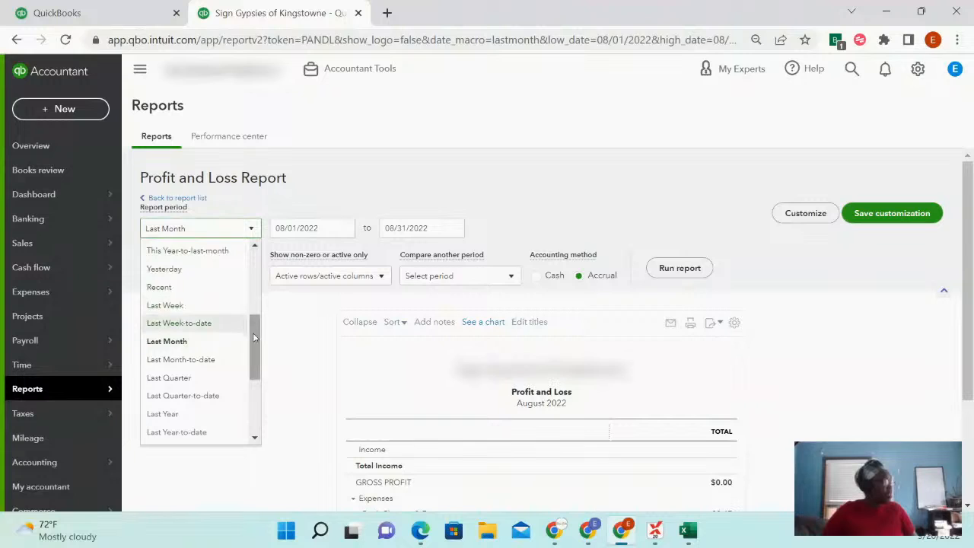
left_click(439, 180)
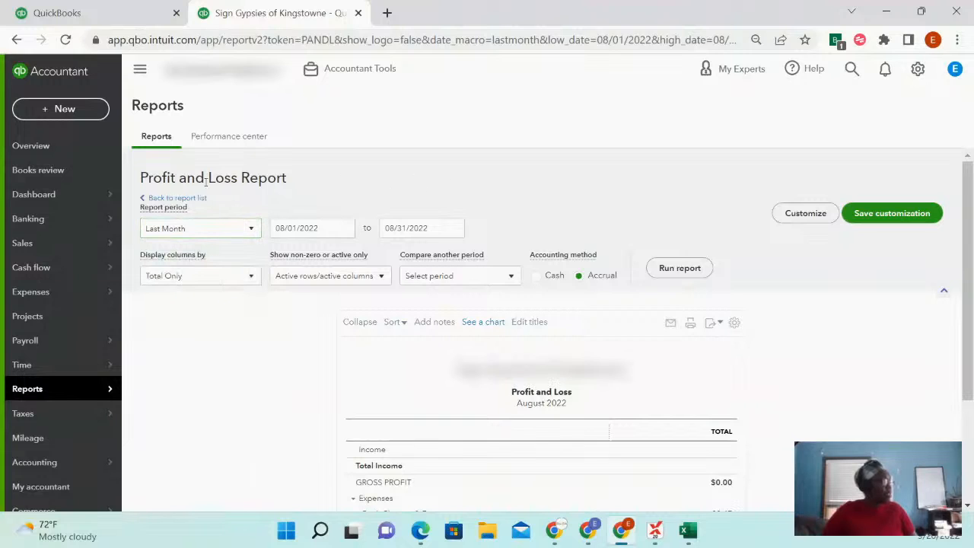
left_click(251, 231)
left_click(203, 410)
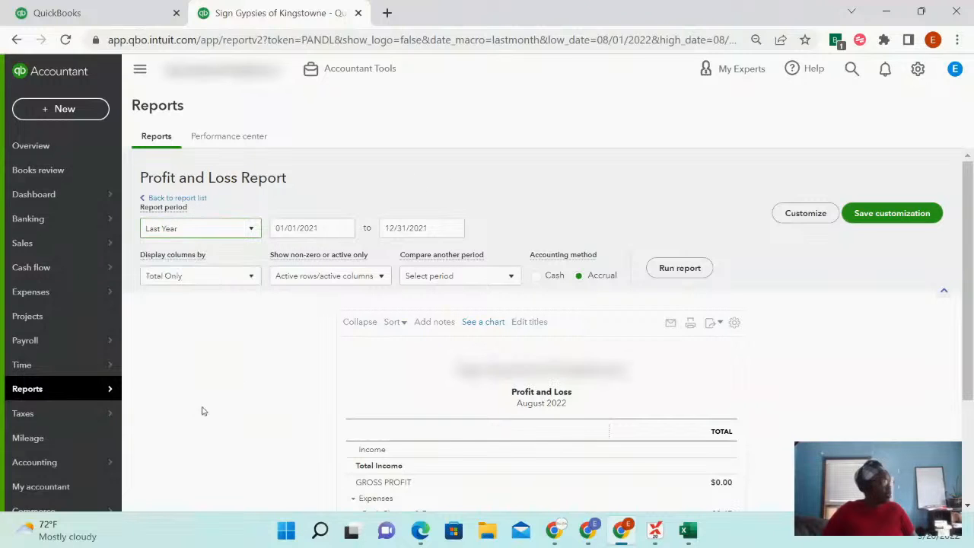
left_click(245, 231)
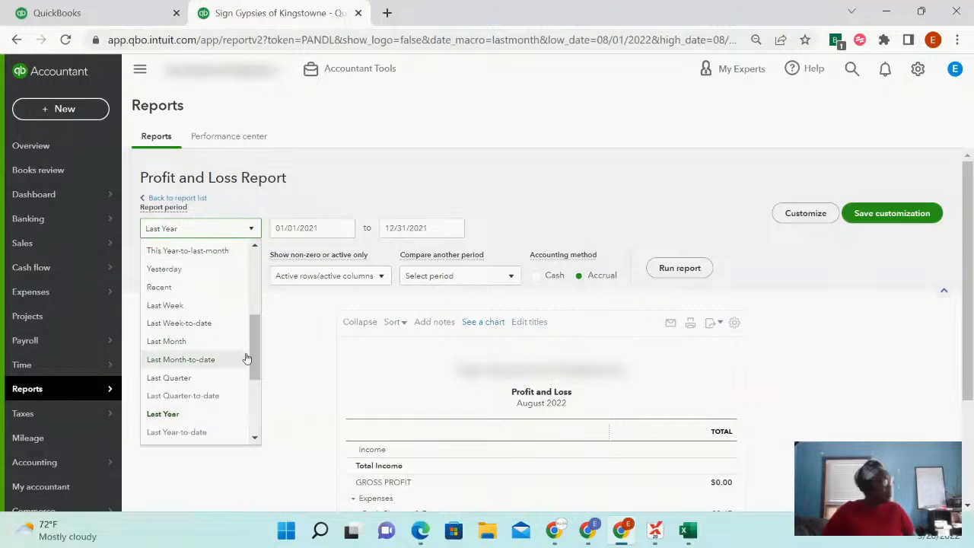
left_click_drag(252, 350, 256, 283)
left_click(187, 269)
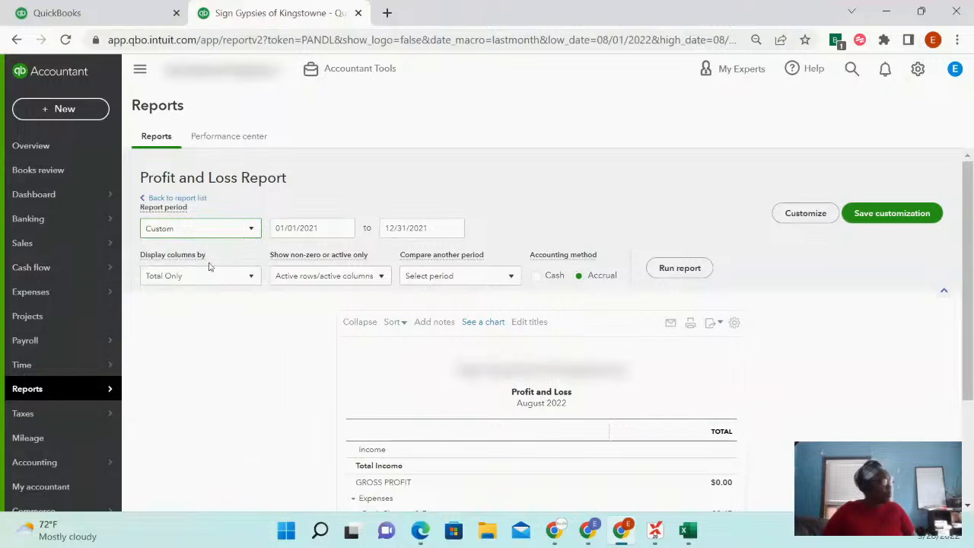
Set the report dates to 01/01/2020 through 12/31/2020 and run the report with the Cash accounting method.
left_click(344, 229)
left_click(304, 390)
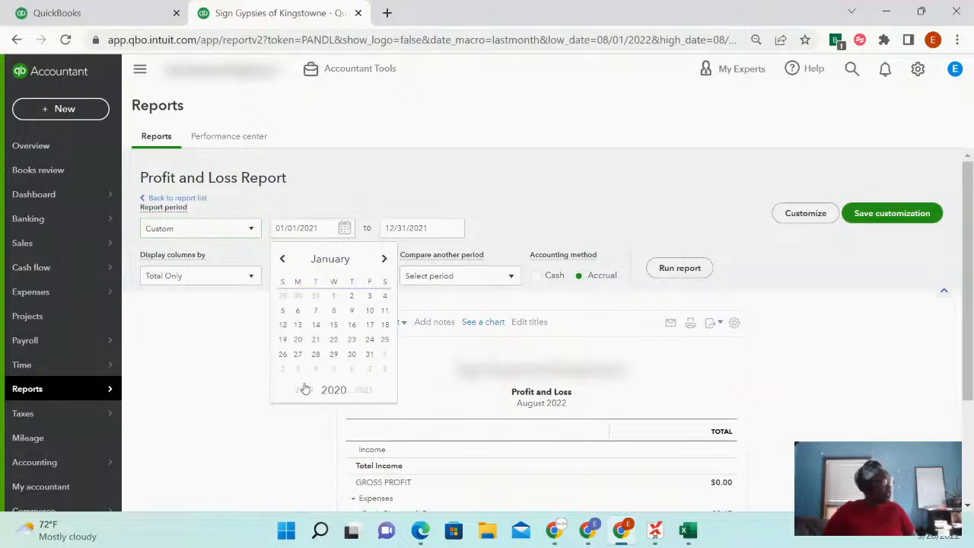
left_click(331, 297)
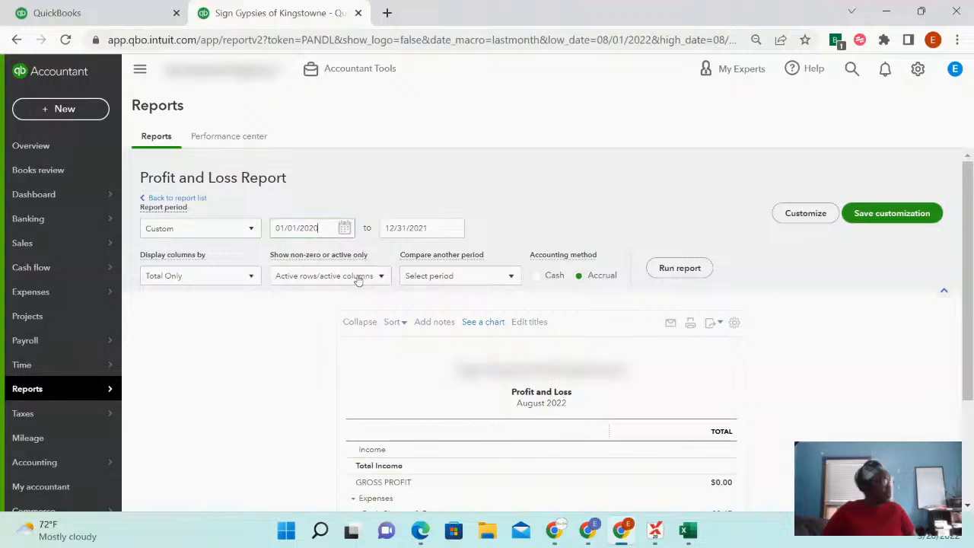
left_click(453, 230)
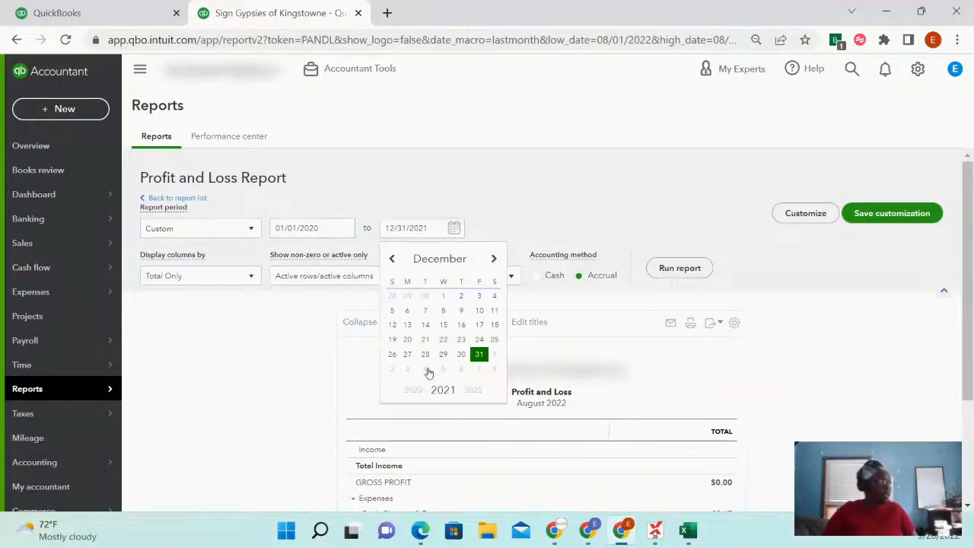
left_click(412, 391)
left_click(461, 354)
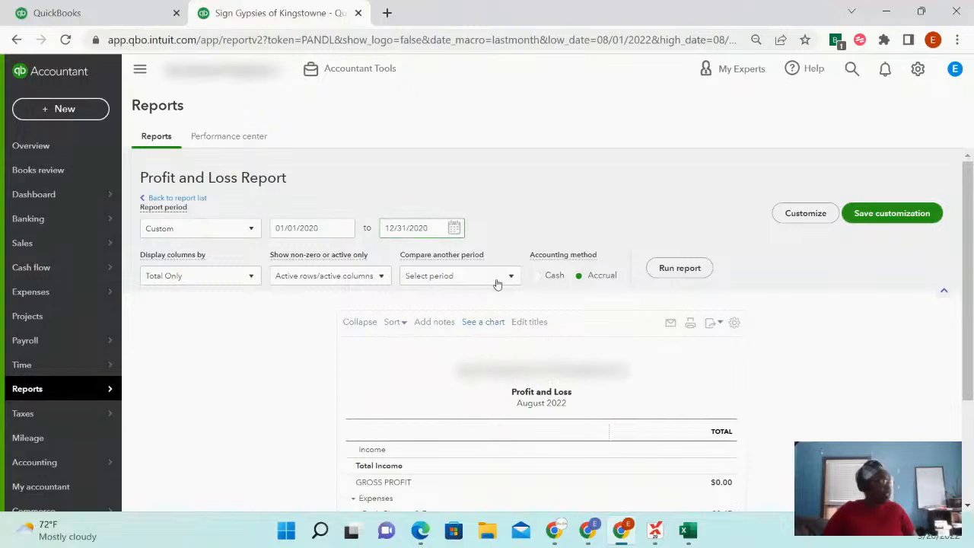
left_click(536, 275)
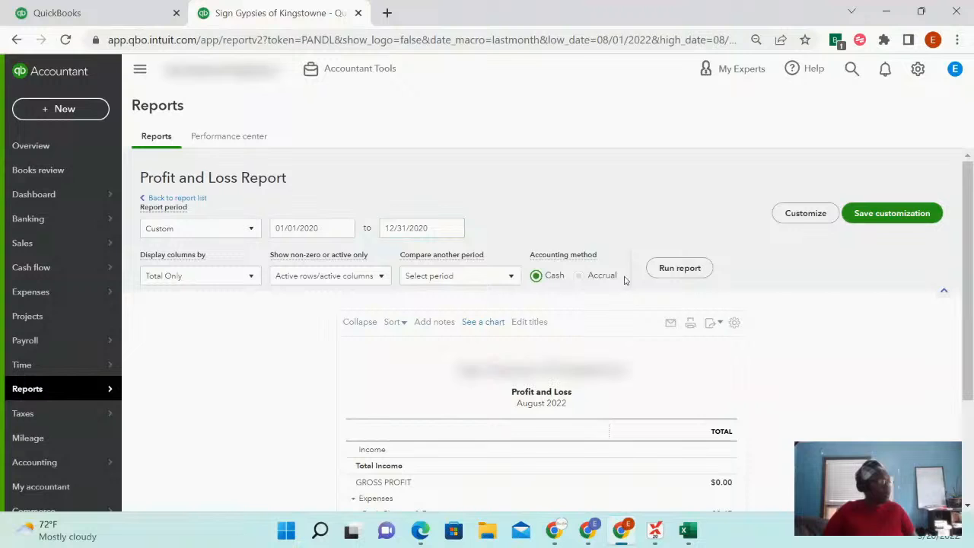
left_click(678, 268)
Open the transactions behind the Interest Paid total and open the 09/30/2020 dividend deposit.
scroll(680, 270, "down", 2)
scroll(758, 378, "down", 5)
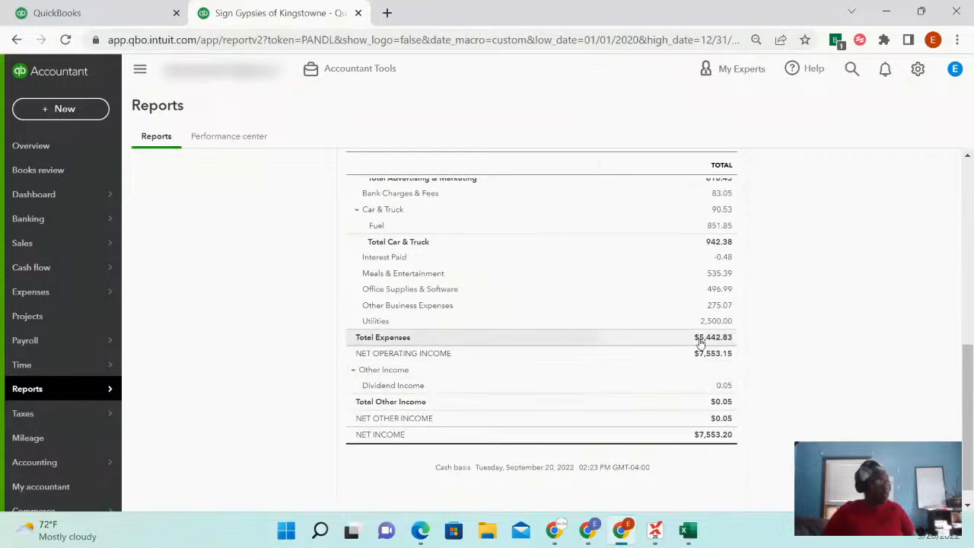
left_click(724, 259)
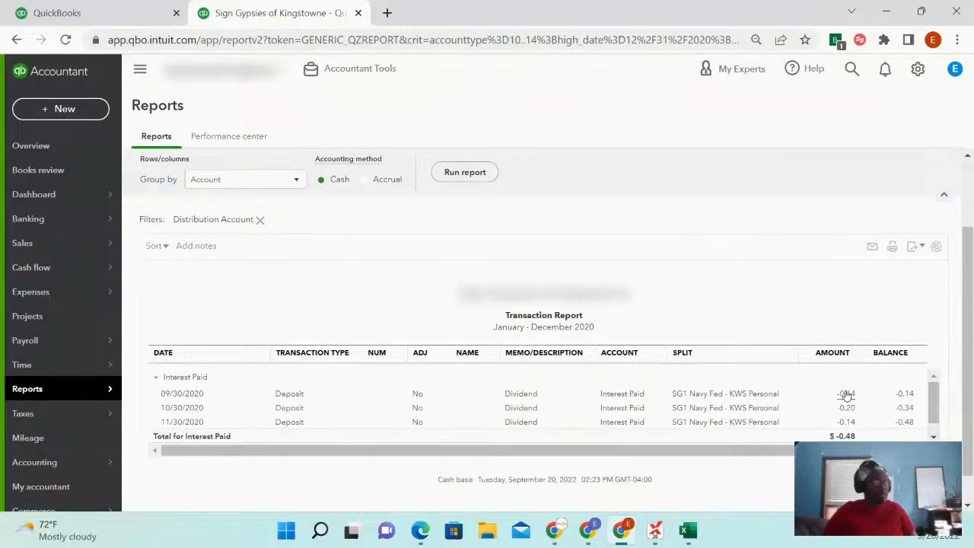
left_click(846, 395)
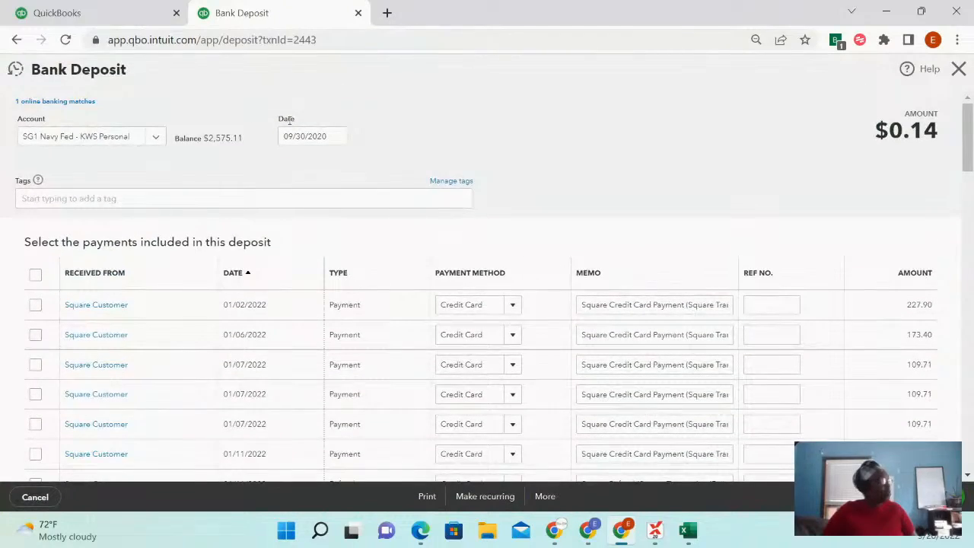
Change the 09/30/2020 deposit's account from Interest Paid to Dividend Income, save the reconciled transaction, and return to the transaction report.
scroll(468, 198, "down", 10)
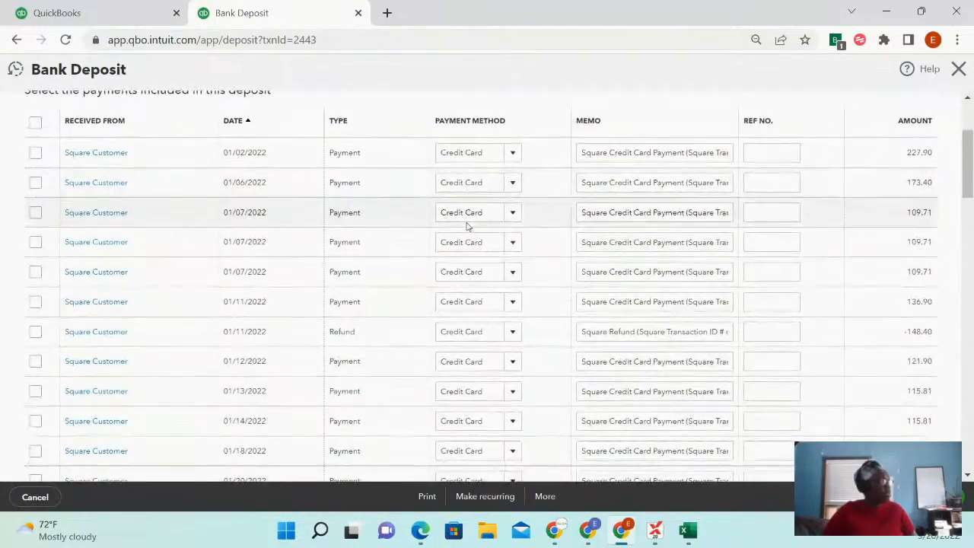
scroll(480, 257, "down", 10)
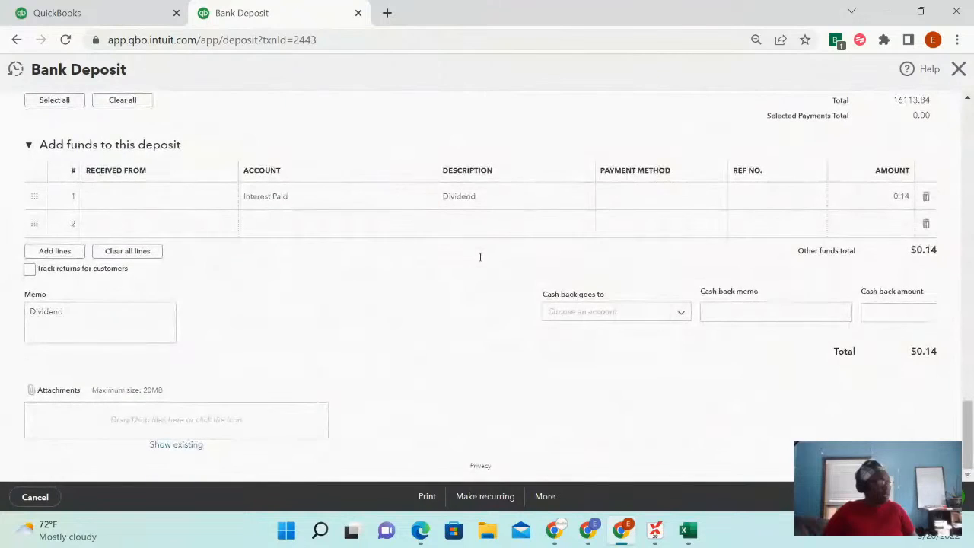
left_click(347, 199)
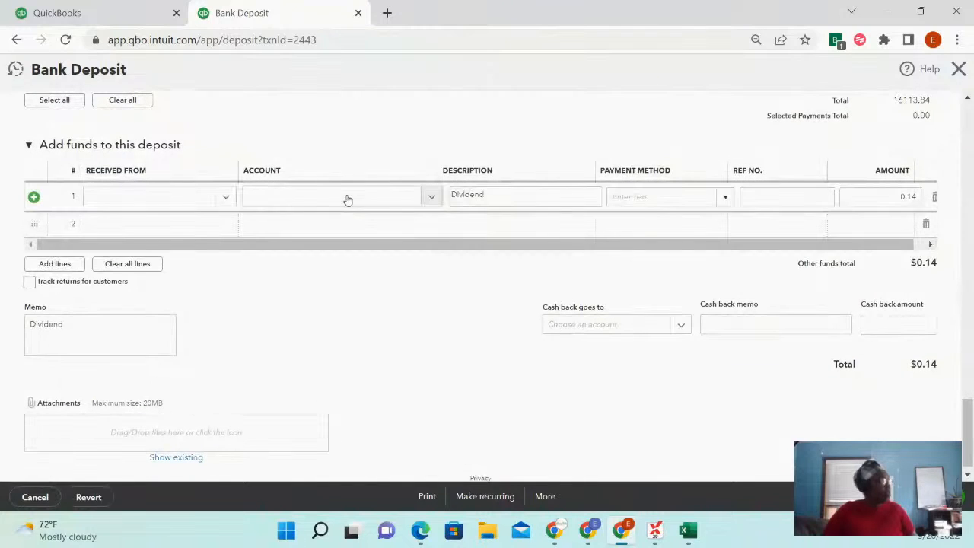
left_click(428, 197)
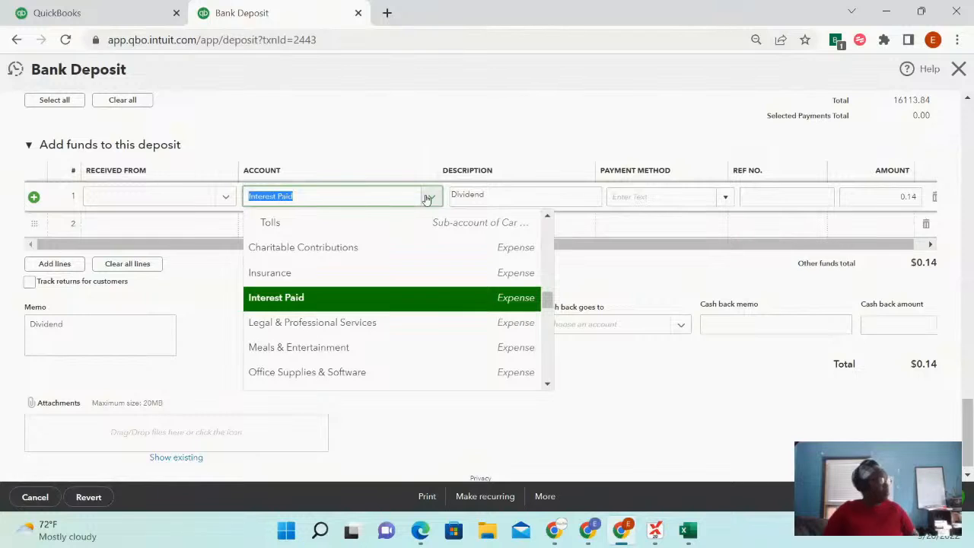
type("di")
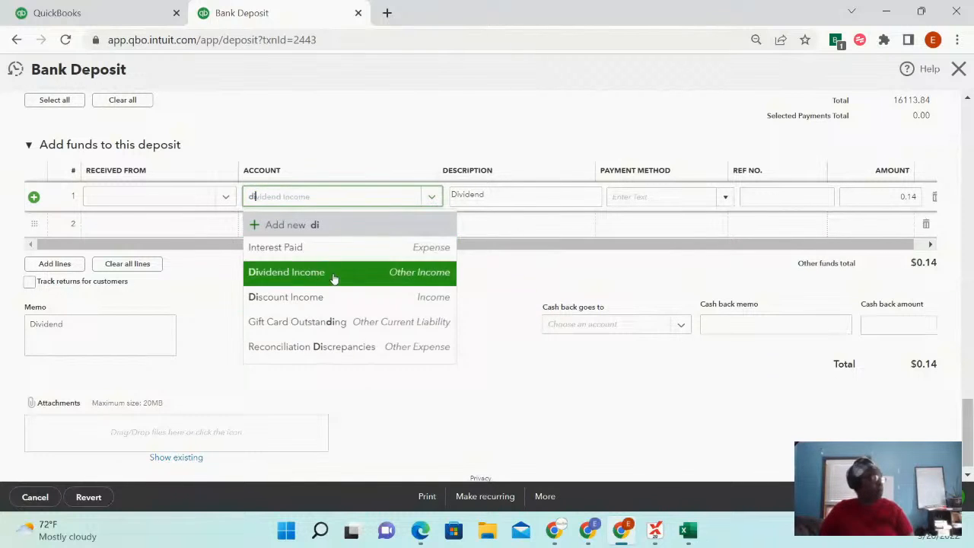
left_click(333, 272)
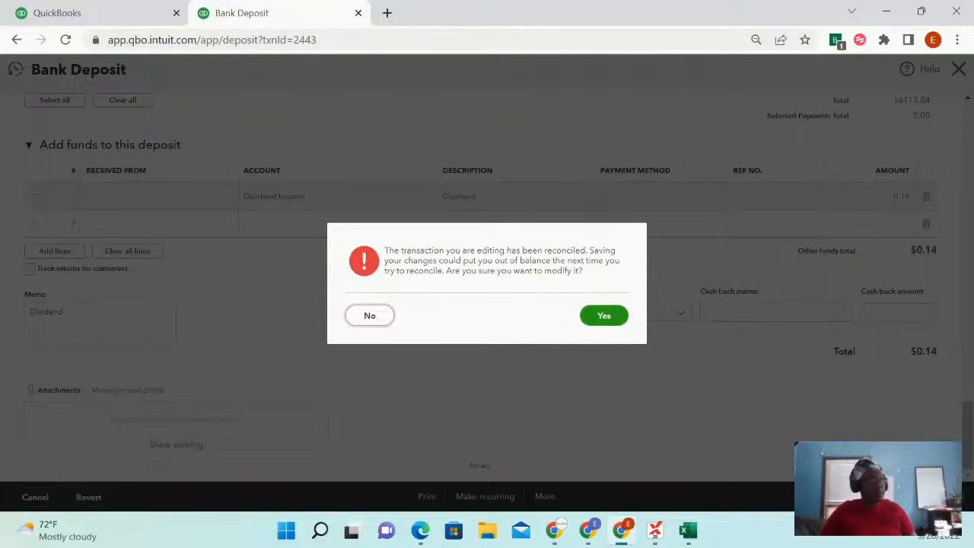
left_click(604, 317)
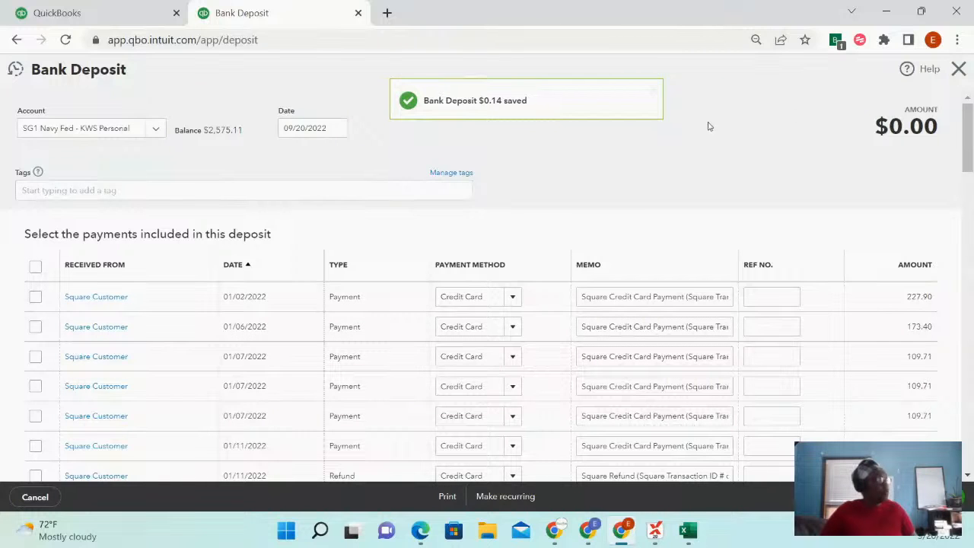
left_click(957, 69)
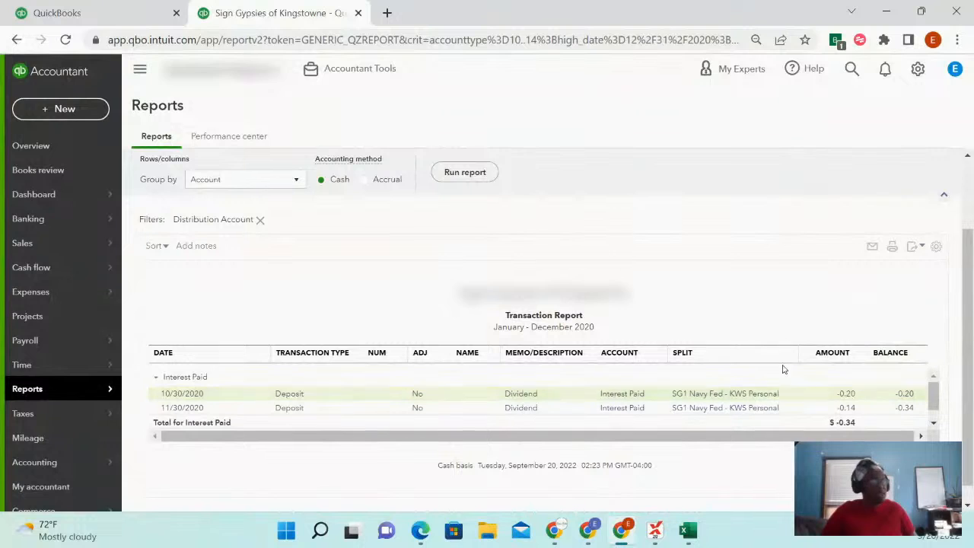
Open the 10/30/2020 dividend deposit, set its account to Dividend Income, save the reconciled transaction, and return to the report.
left_click(683, 396)
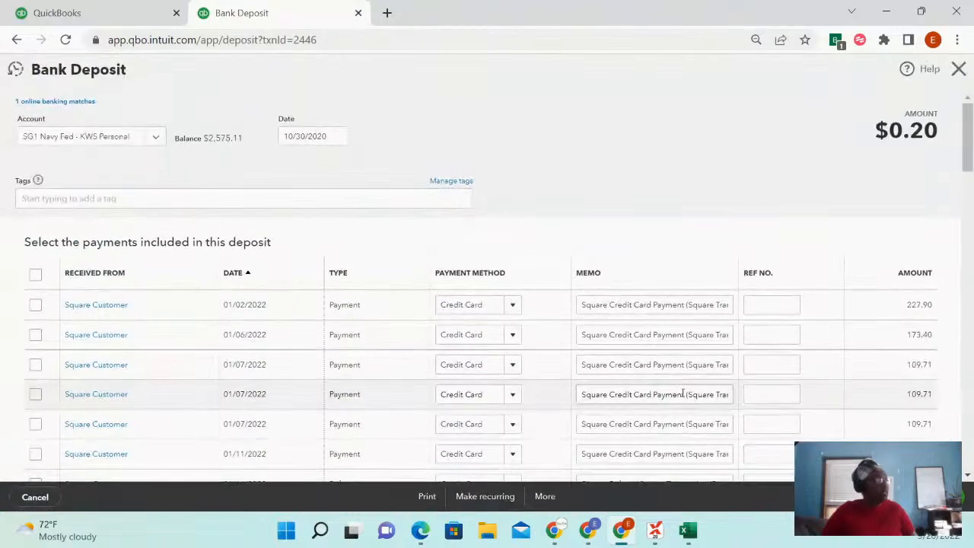
scroll(642, 388, "down", 10)
scroll(641, 388, "down", 10)
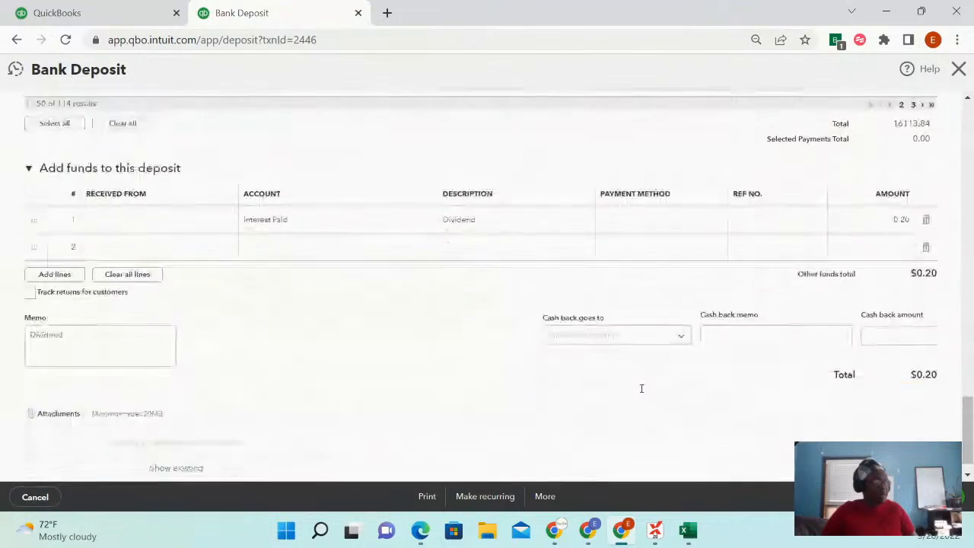
left_click(303, 201)
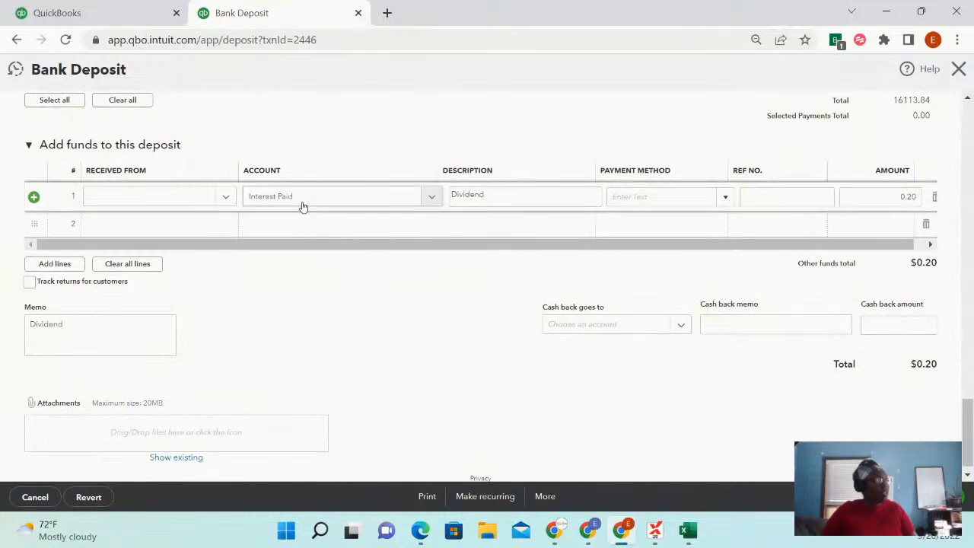
left_click(306, 198)
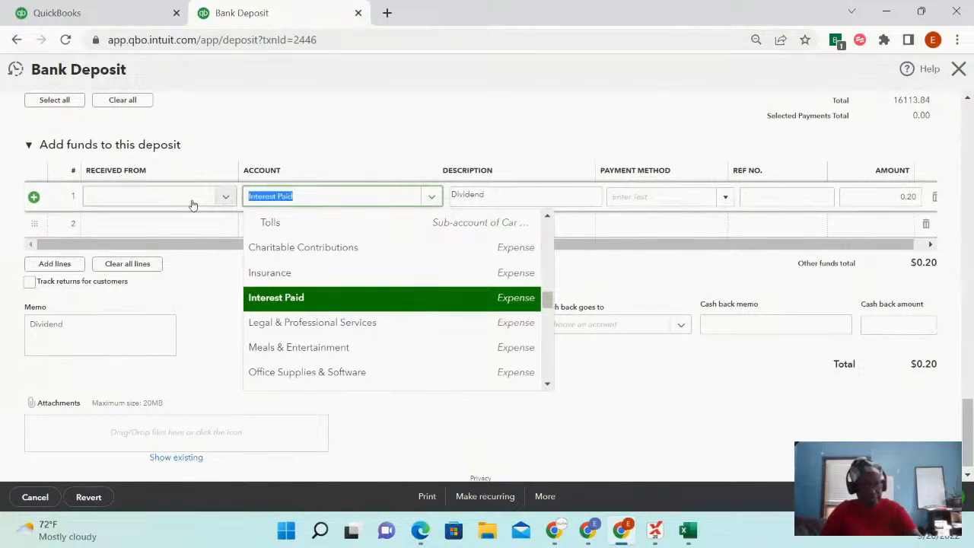
type("di")
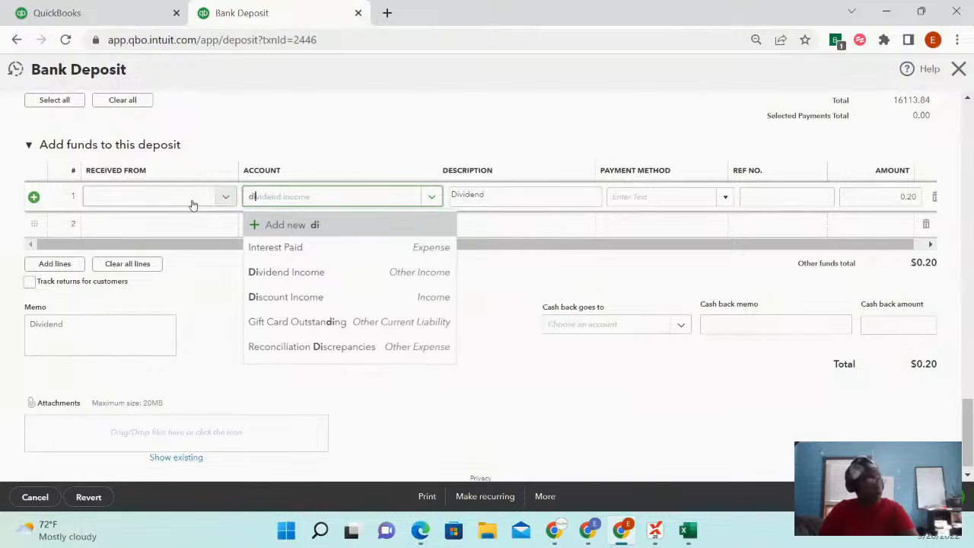
left_click(342, 276)
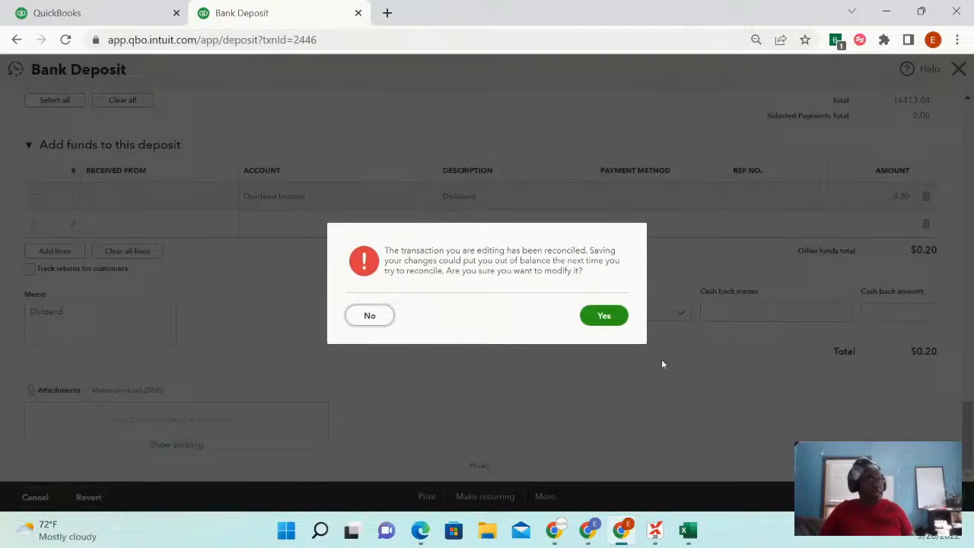
left_click(601, 314)
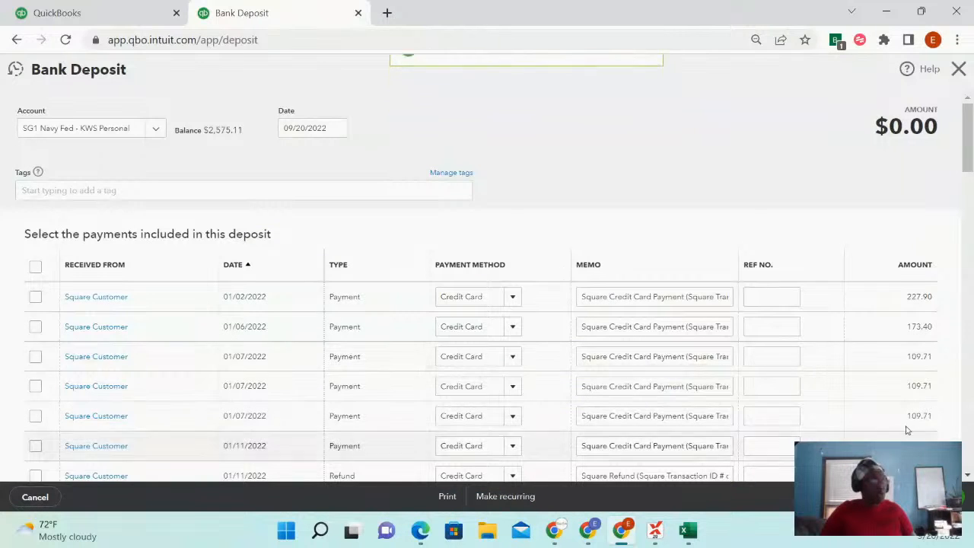
left_click(960, 69)
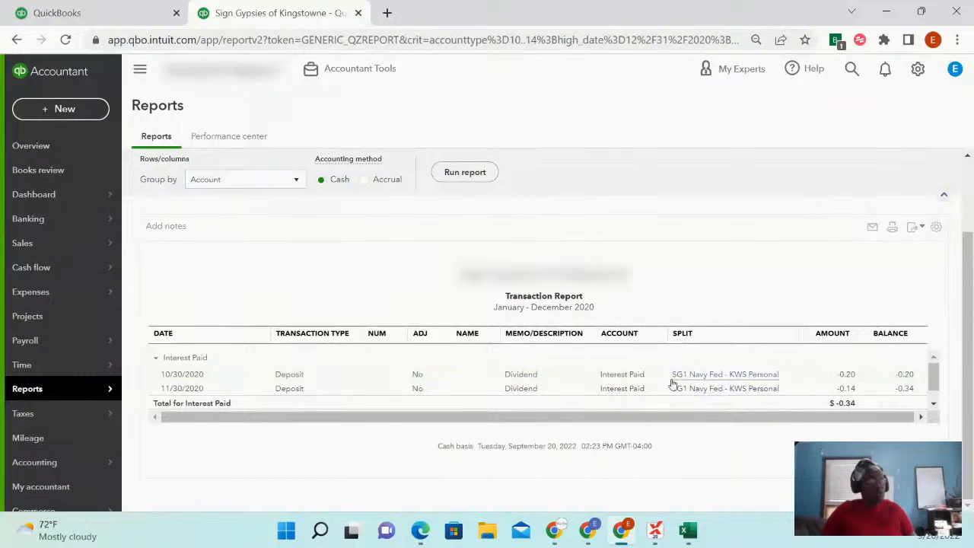
Open the 11/30/2020 dividend deposit, set its account to Dividend Income and save it, leaving the new blank deposit form without saving.
left_click(521, 394)
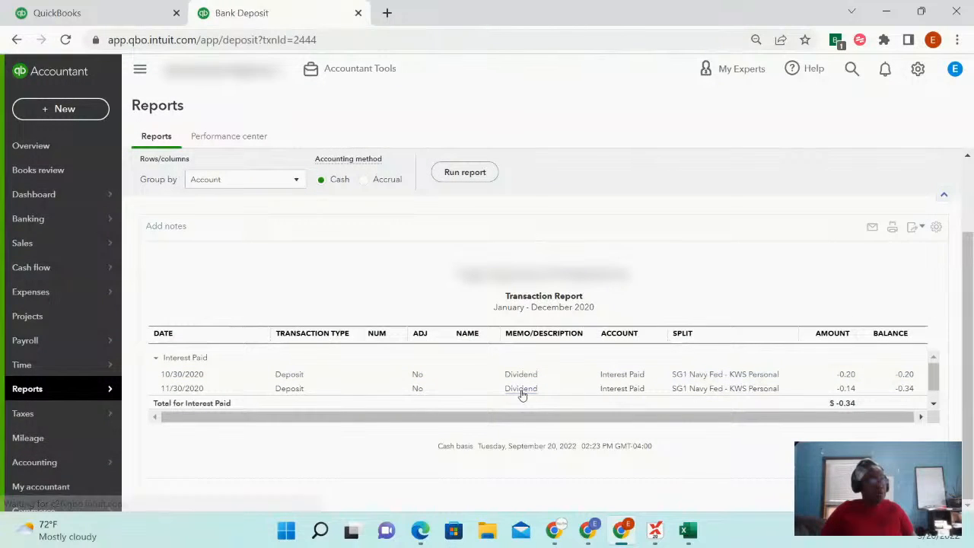
scroll(526, 362, "down", 15)
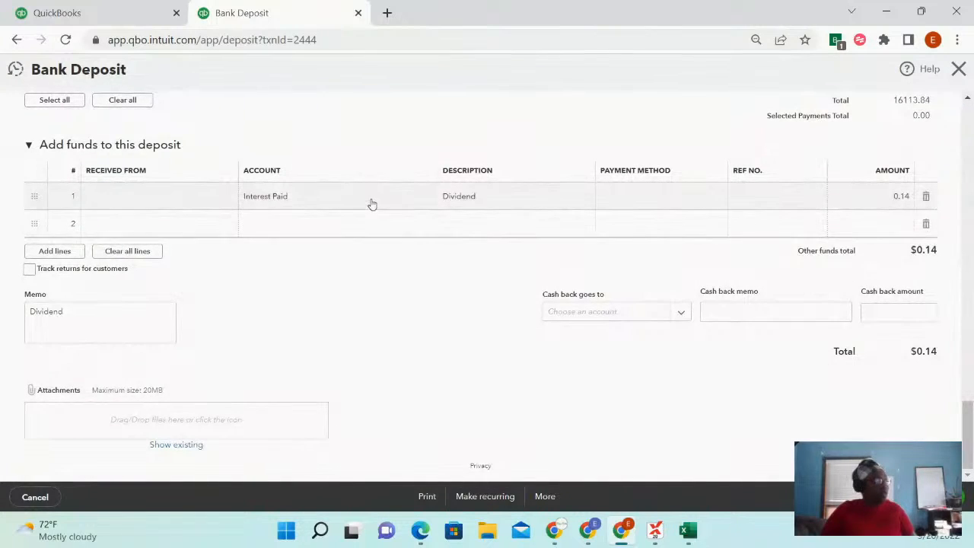
left_click(371, 200)
left_click(370, 200)
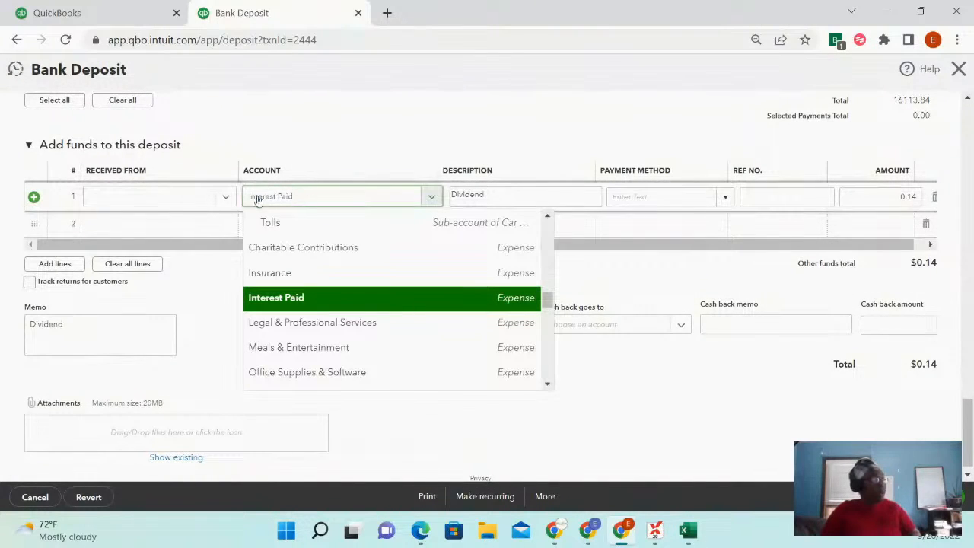
left_click(257, 199)
type("div")
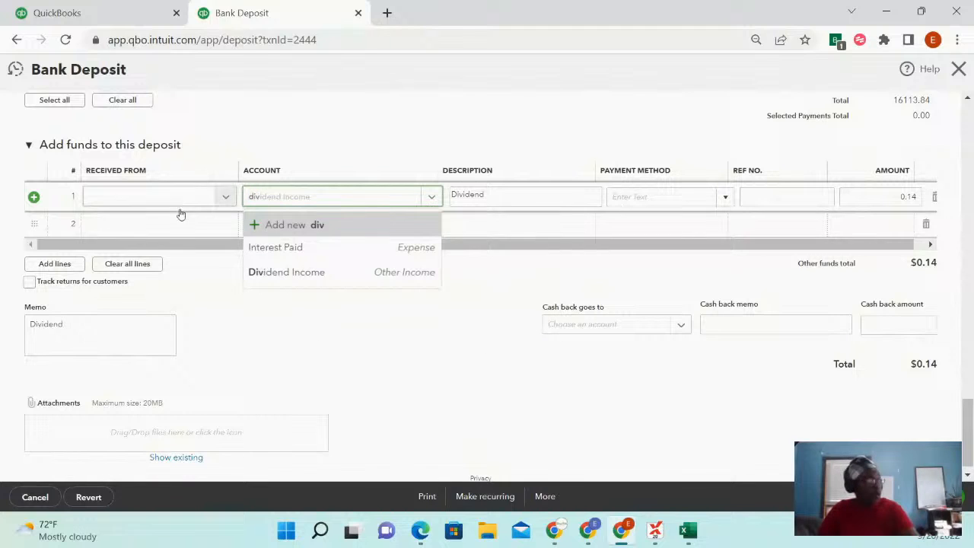
left_click(300, 272)
left_click(913, 497)
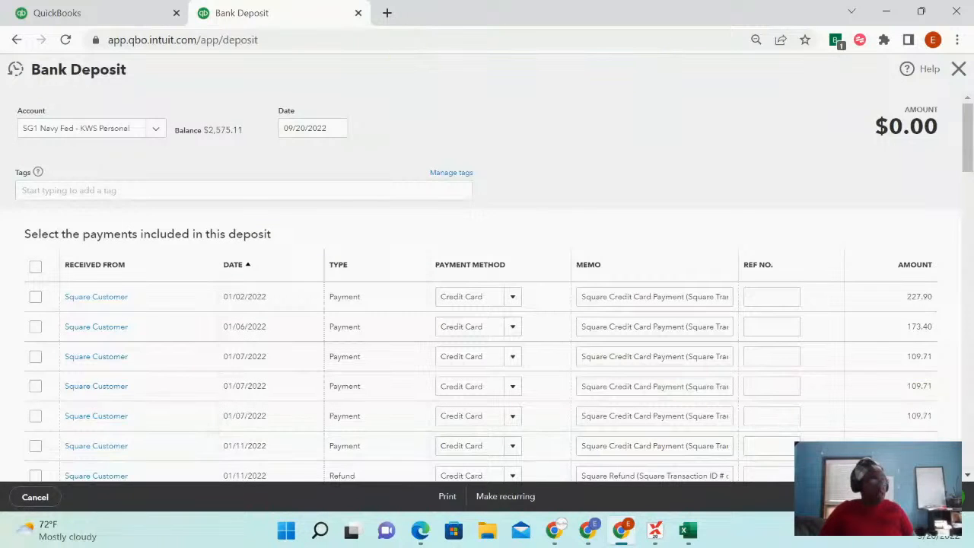
left_click(958, 69)
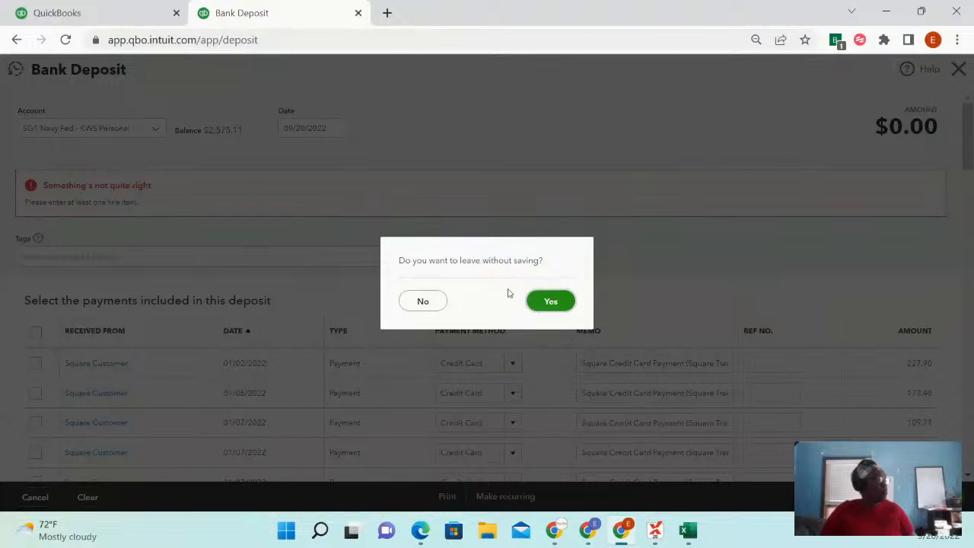
left_click(554, 303)
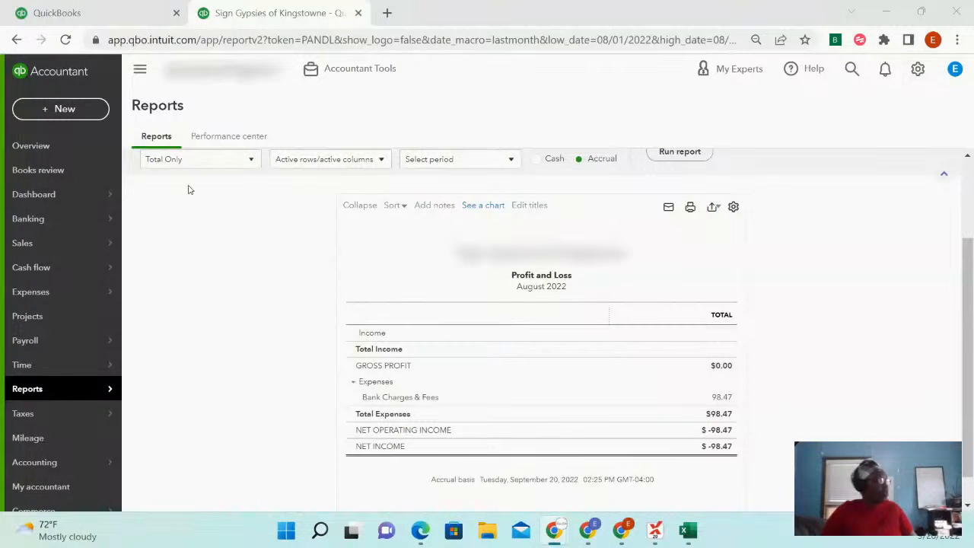
Set the Profit and Loss report period to Custom with a start date of 01/01/2020.
scroll(258, 213, "up", 3)
left_click(238, 230)
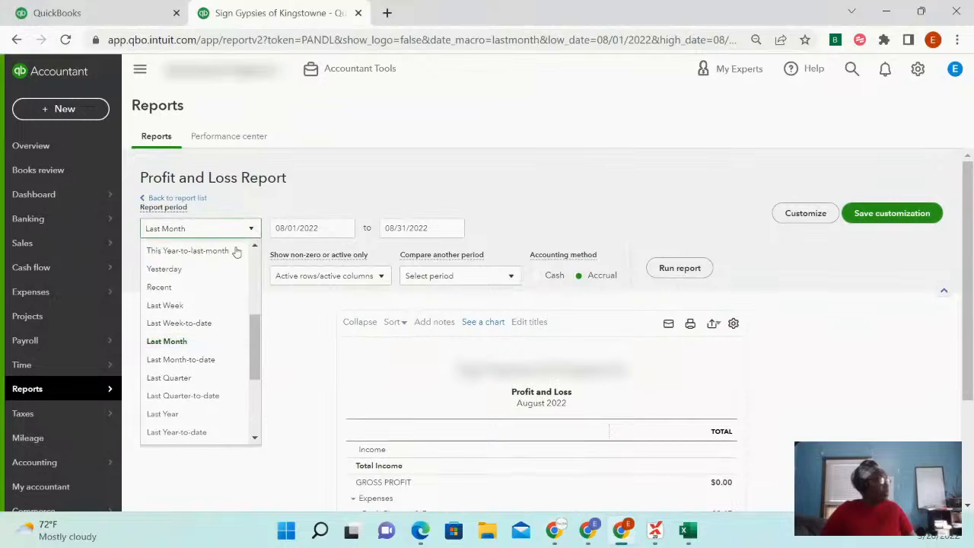
scroll(182, 258, "up", 3)
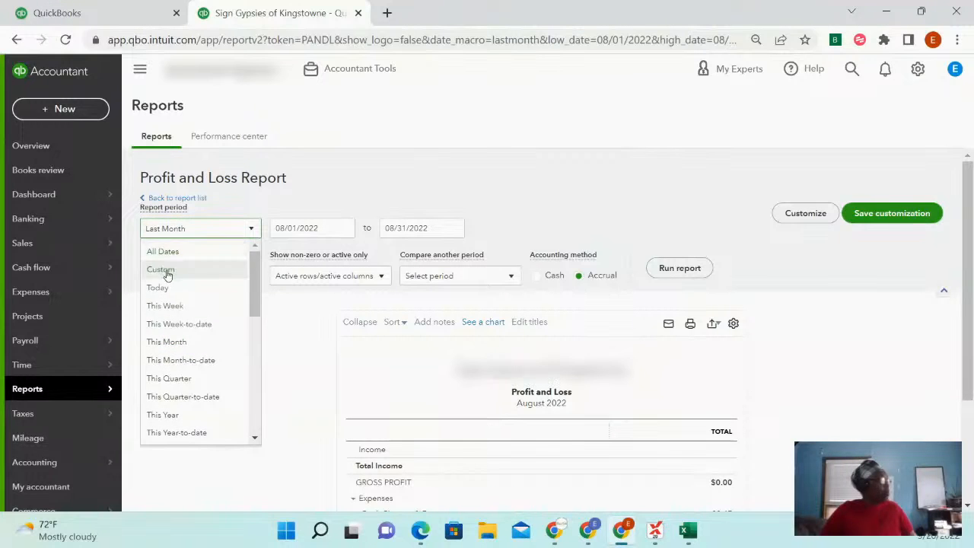
left_click(167, 272)
left_click(345, 228)
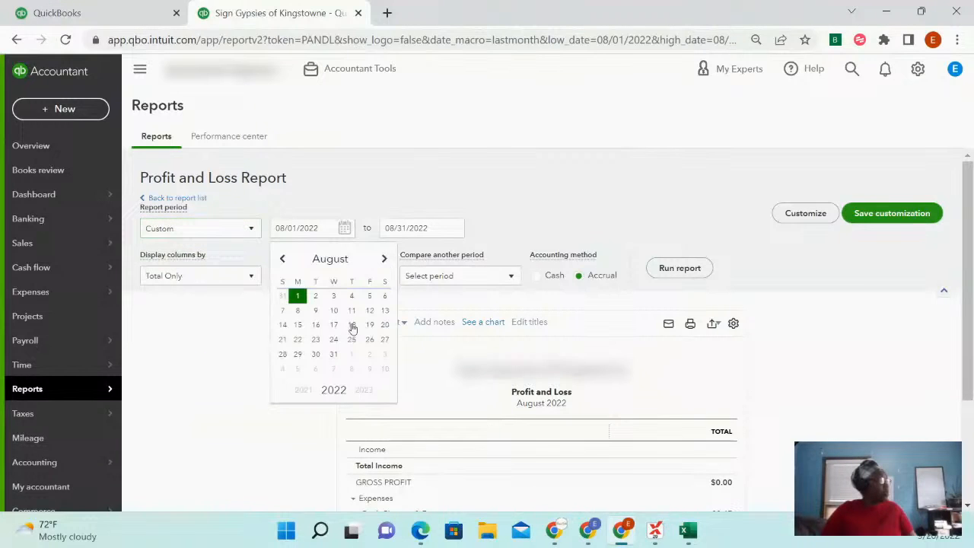
left_click(304, 391)
left_click(304, 391)
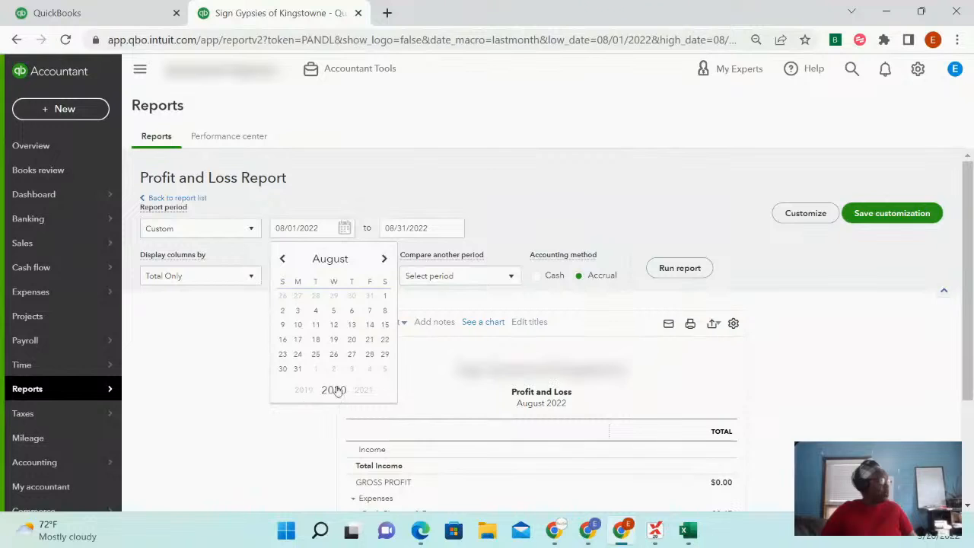
left_click(286, 259)
left_click(286, 260)
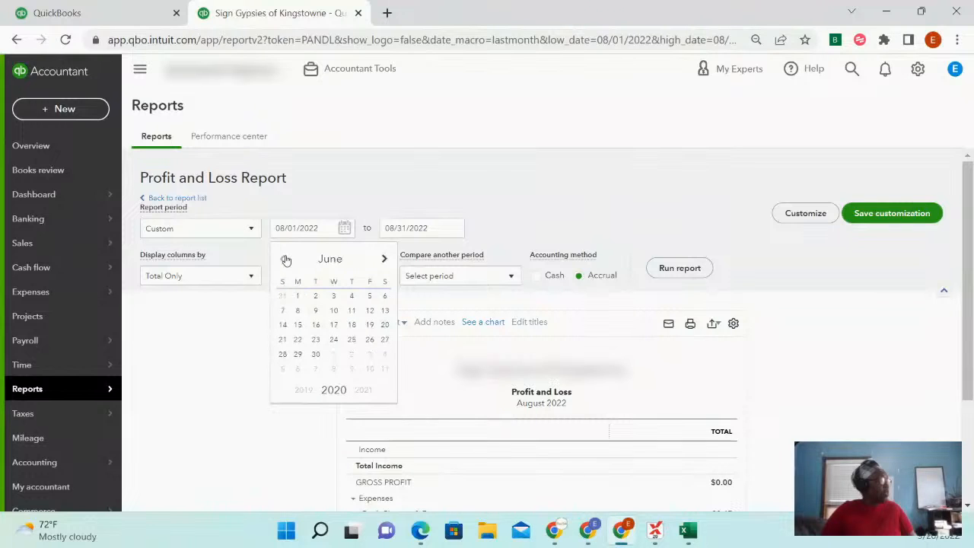
left_click(286, 259)
left_click(286, 259)
left_click(286, 260)
left_click(286, 260)
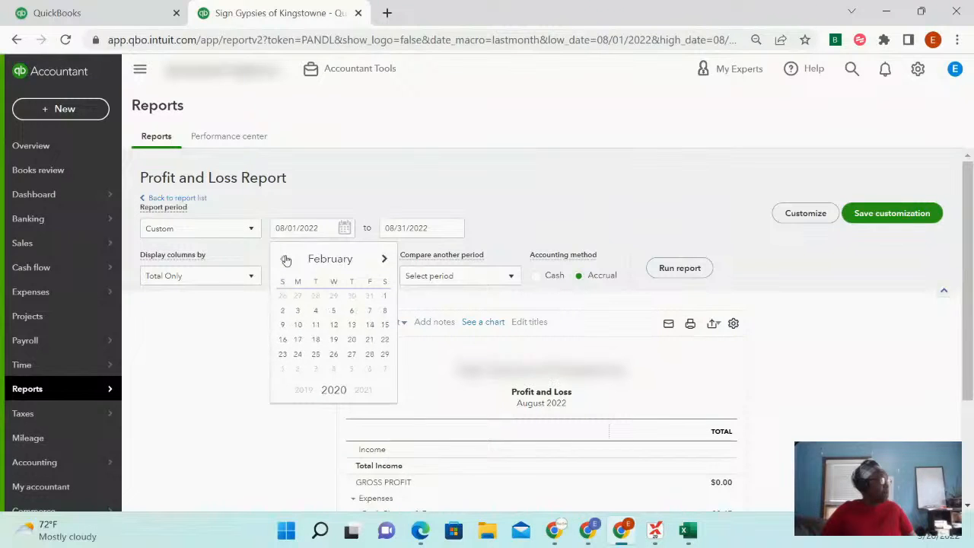
left_click(286, 259)
left_click(336, 298)
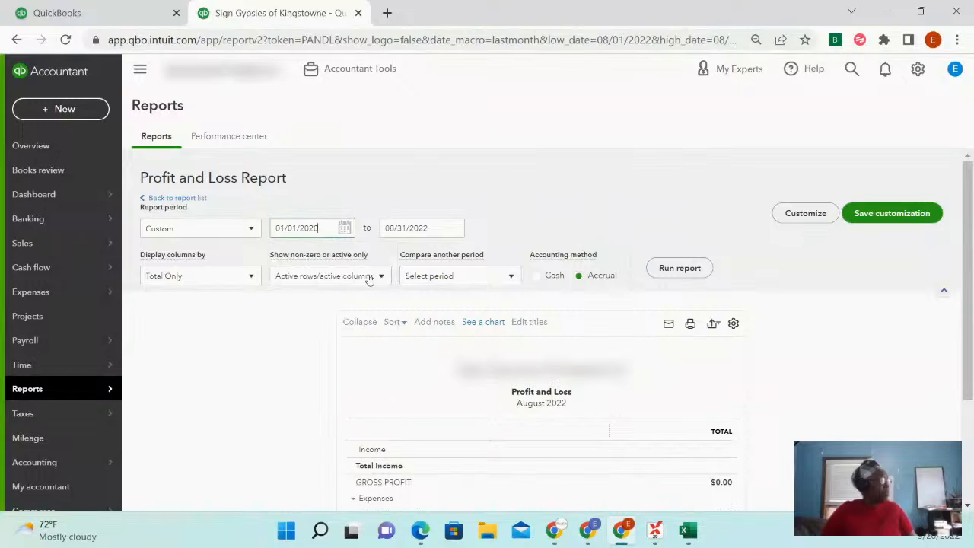
Set the Profit and Loss report's end date to 12/31/2020.
left_click(454, 229)
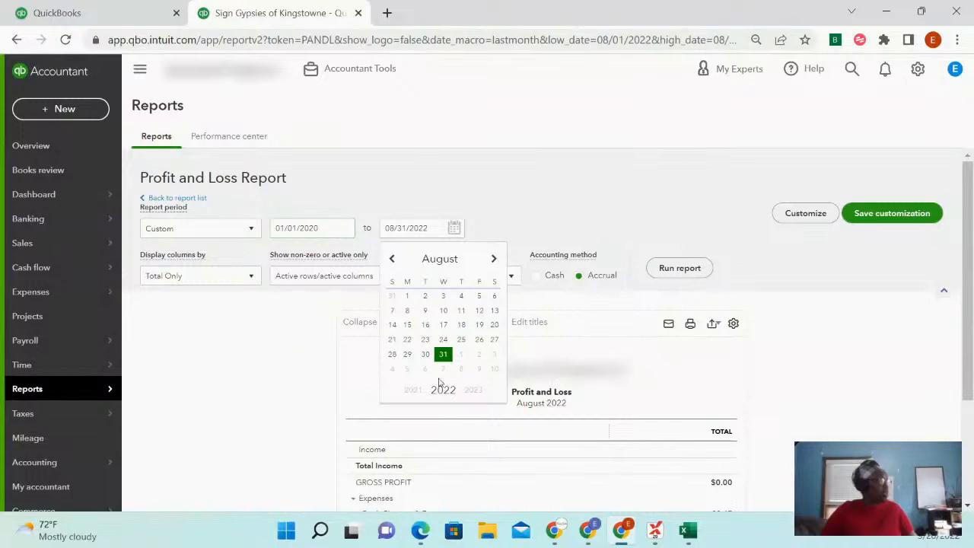
left_click(493, 259)
left_click(493, 259)
left_click(493, 259)
left_click(495, 259)
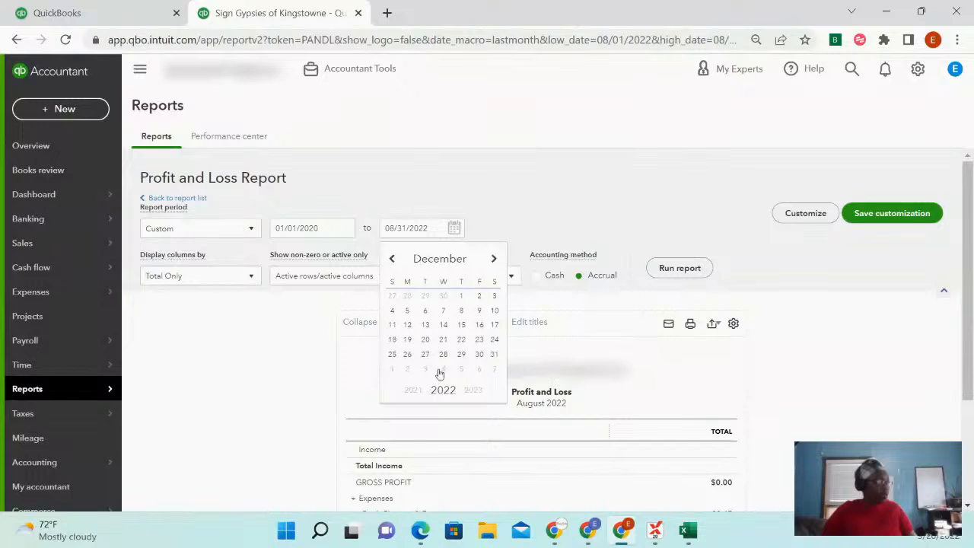
left_click(413, 391)
left_click(413, 390)
left_click(460, 354)
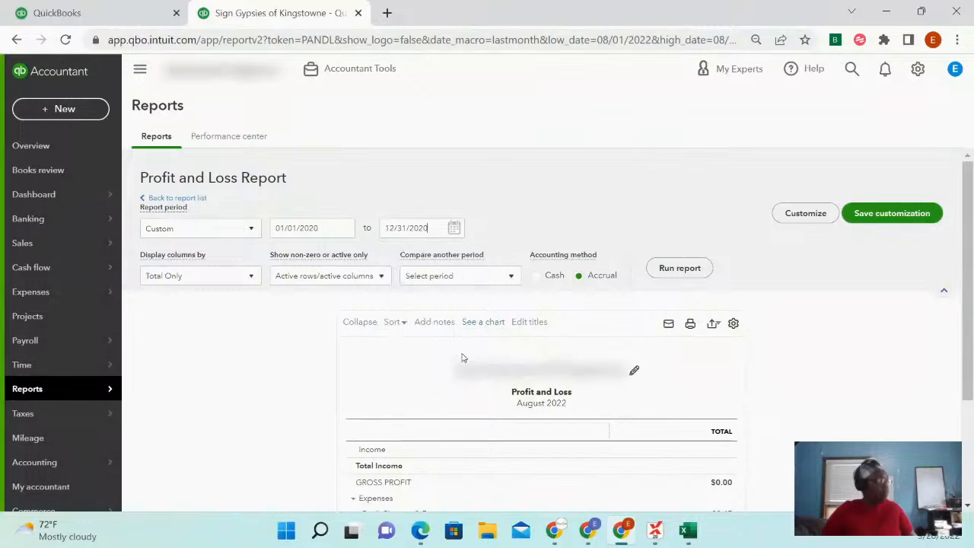
Switch the Profit and Loss report to the Cash accounting method and run it.
left_click(536, 276)
left_click(670, 272)
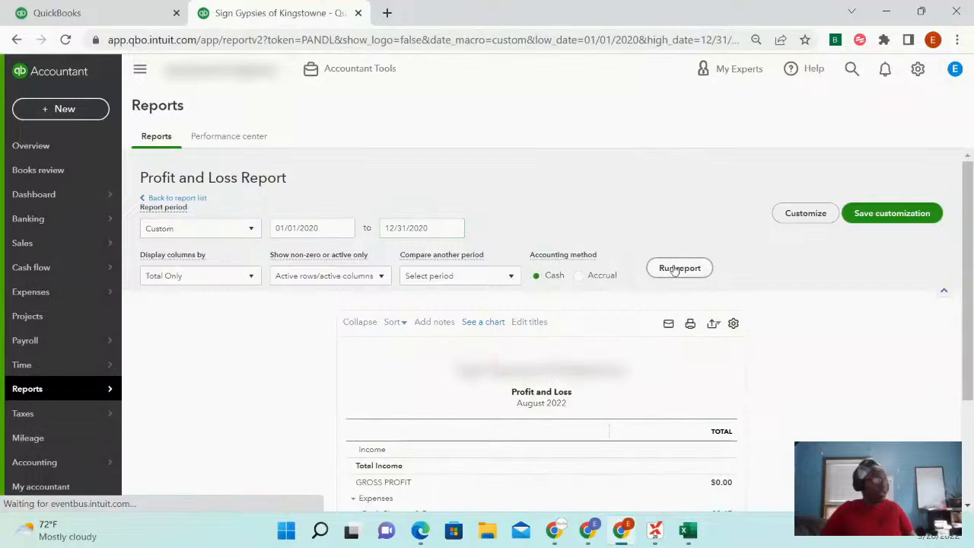
scroll(673, 270, "down", 2)
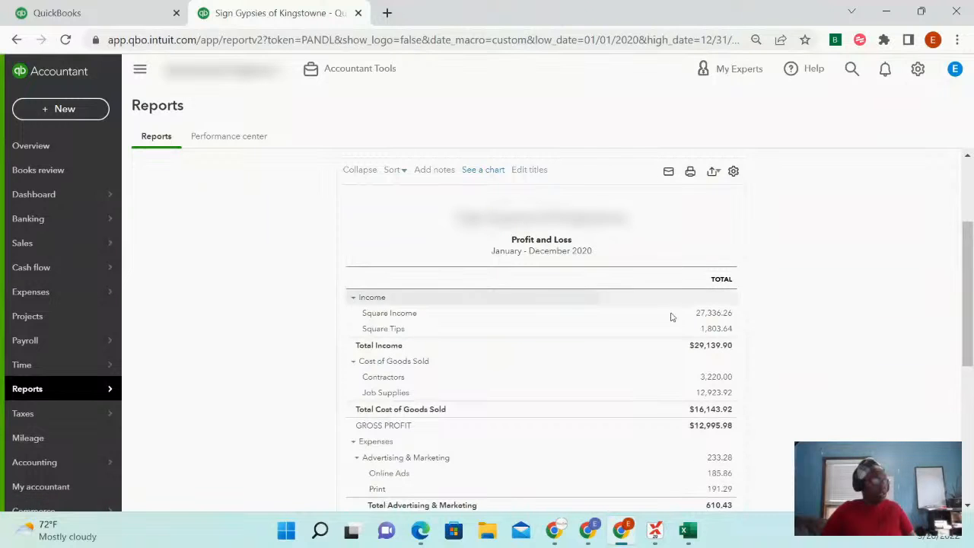
Review the 2020 cash-basis Profit and Loss report from income and cost of goods sold through expenses, other income and net income.
scroll(620, 348, "down", 5)
scroll(620, 348, "up", 1)
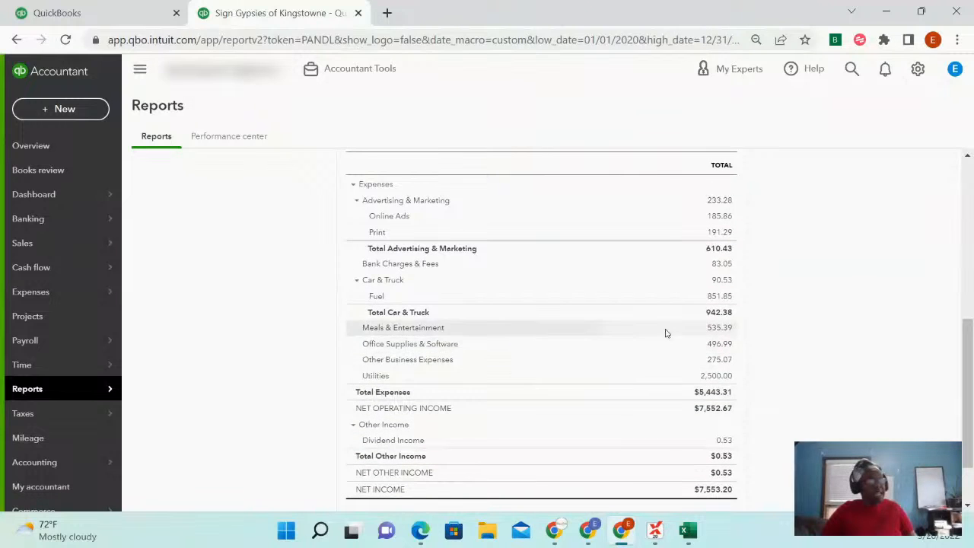
scroll(630, 430, "down", 1)
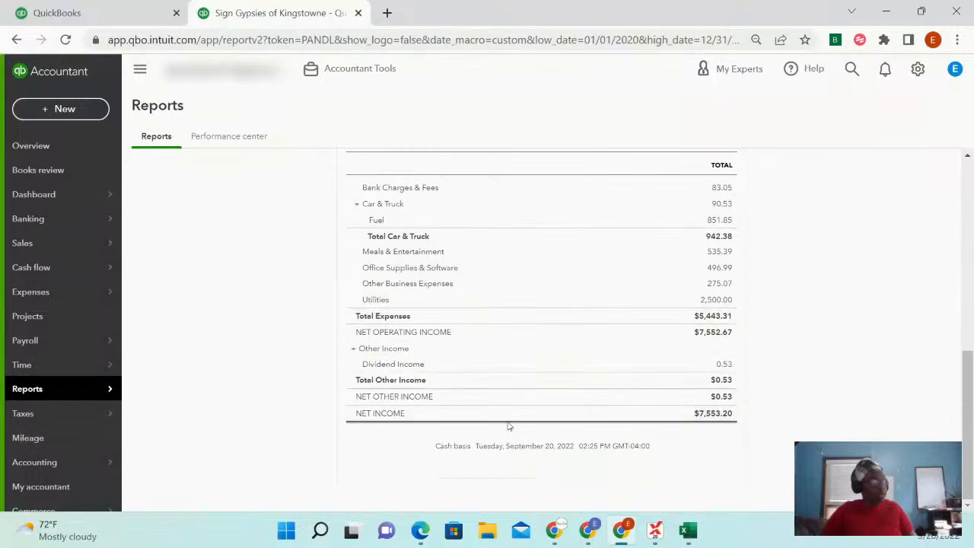
scroll(706, 279, "up", 1)
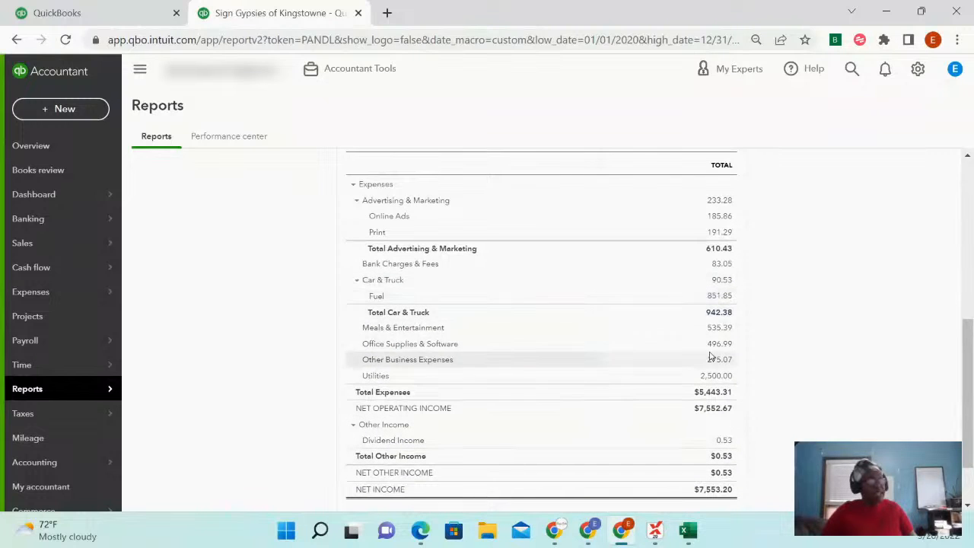
scroll(695, 335, "down", 1)
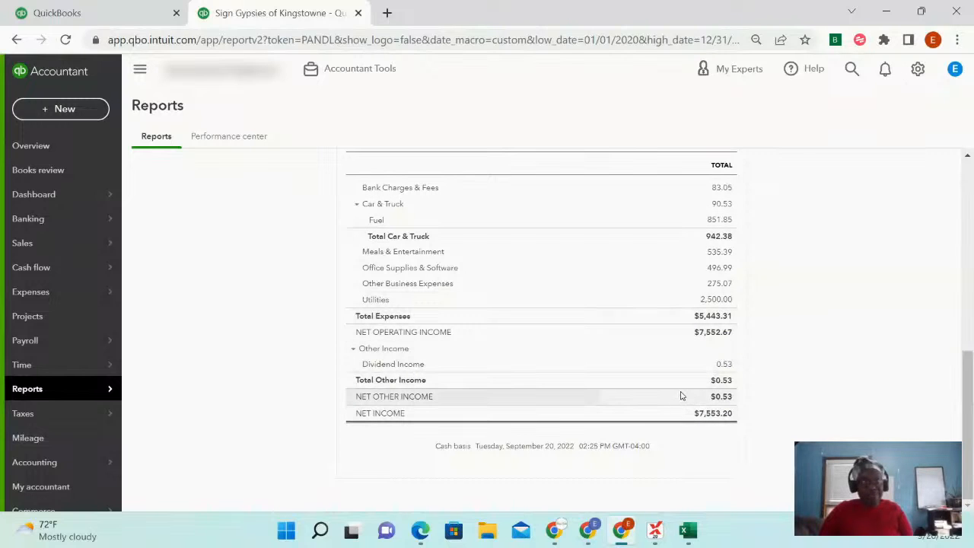
scroll(576, 373, "up", 2)
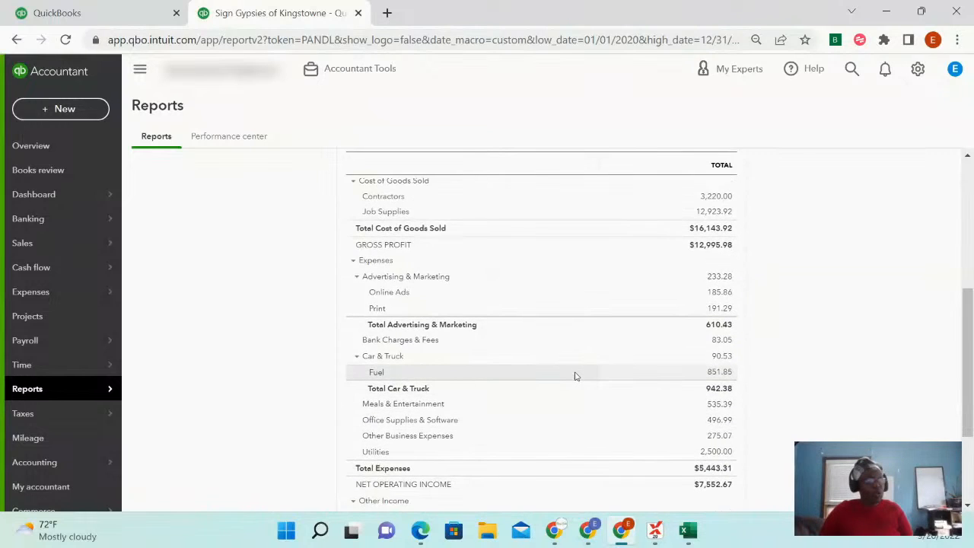
scroll(576, 376, "up", 2)
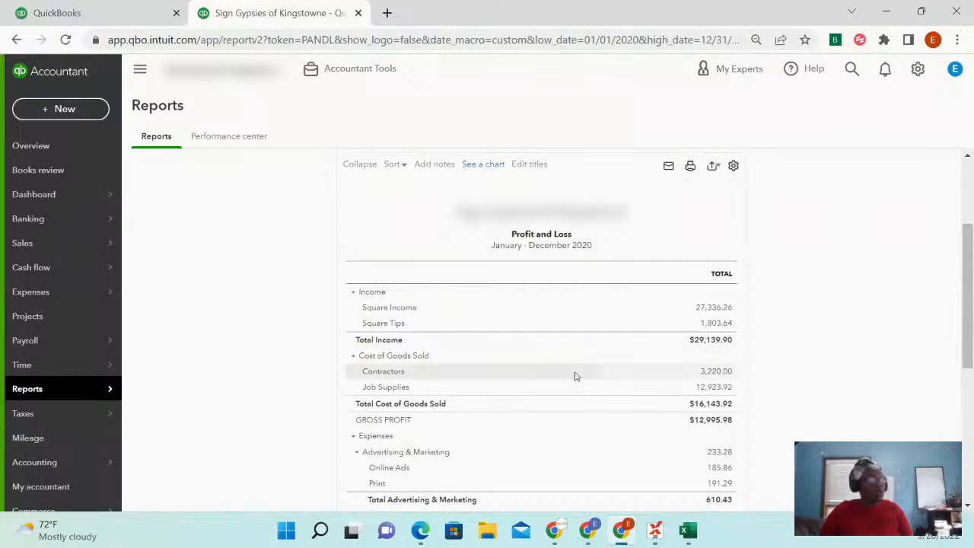
scroll(619, 434, "down", 4)
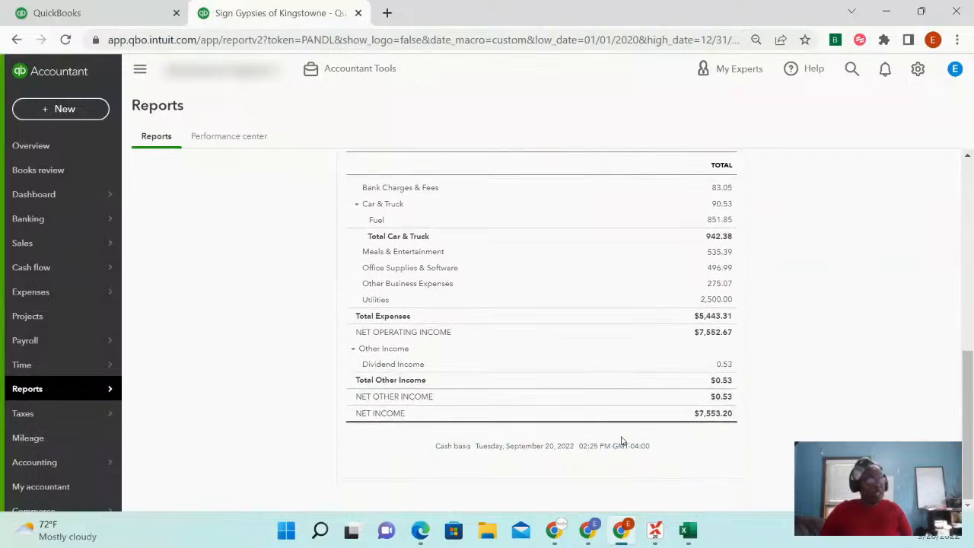
scroll(621, 439, "up", 2)
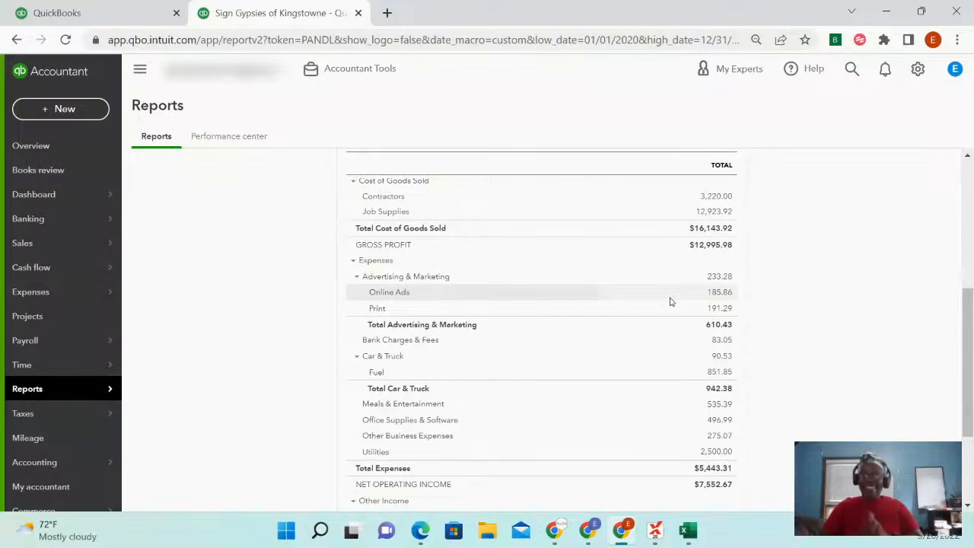
scroll(677, 419, "up", 5)
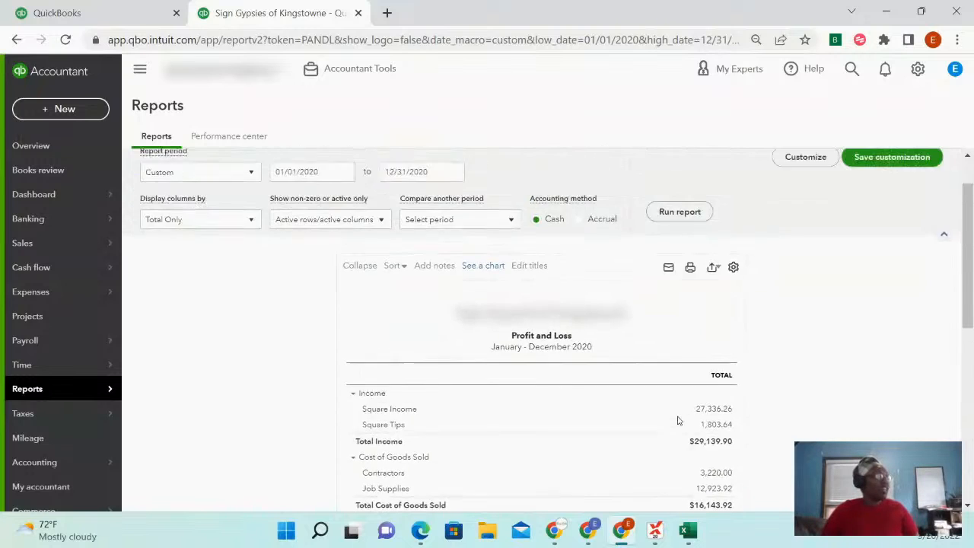
scroll(678, 419, "down", 8)
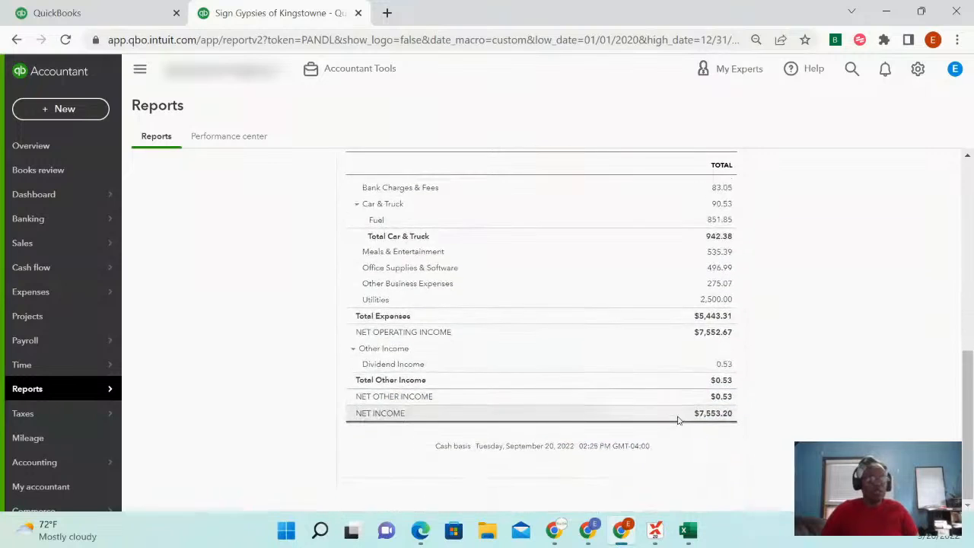
scroll(678, 419, "up", 8)
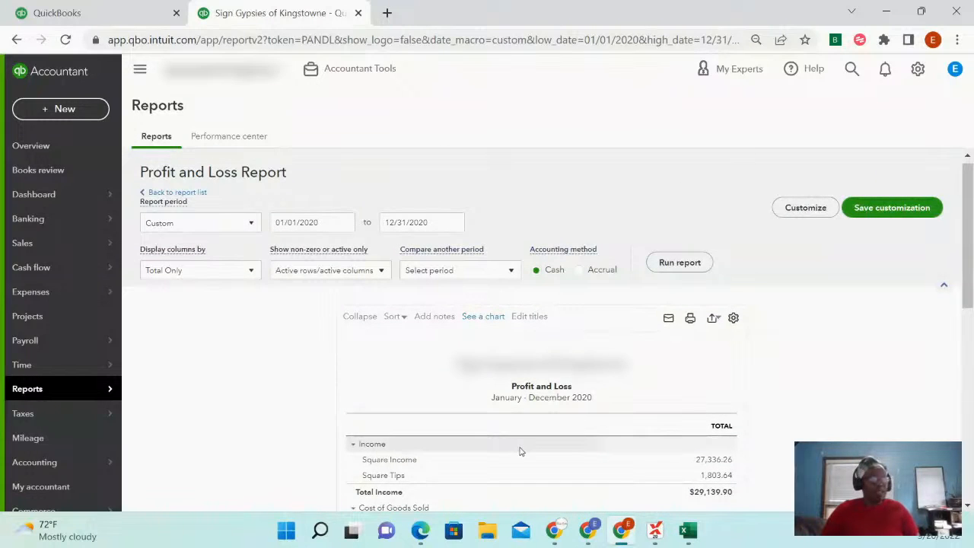
scroll(520, 452, "down", 2)
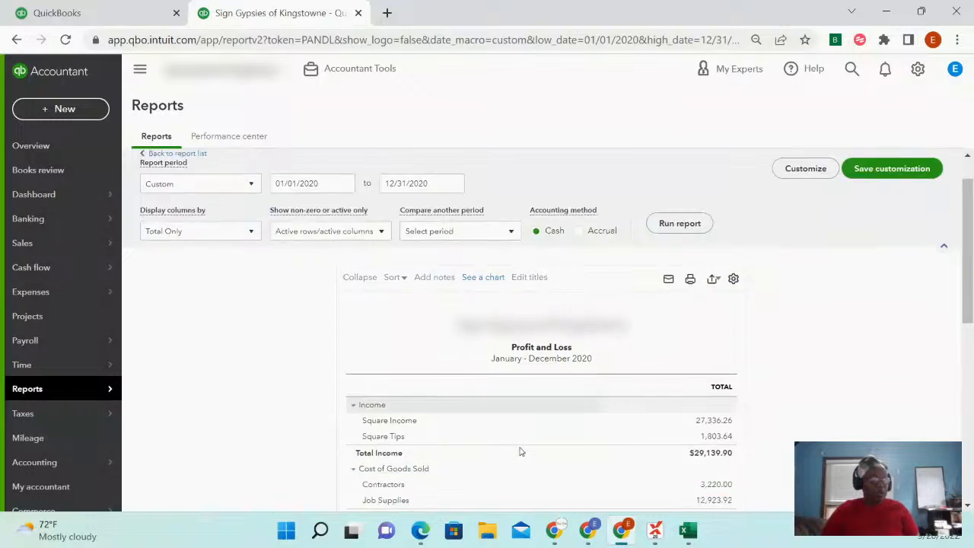
scroll(598, 384, "down", 3)
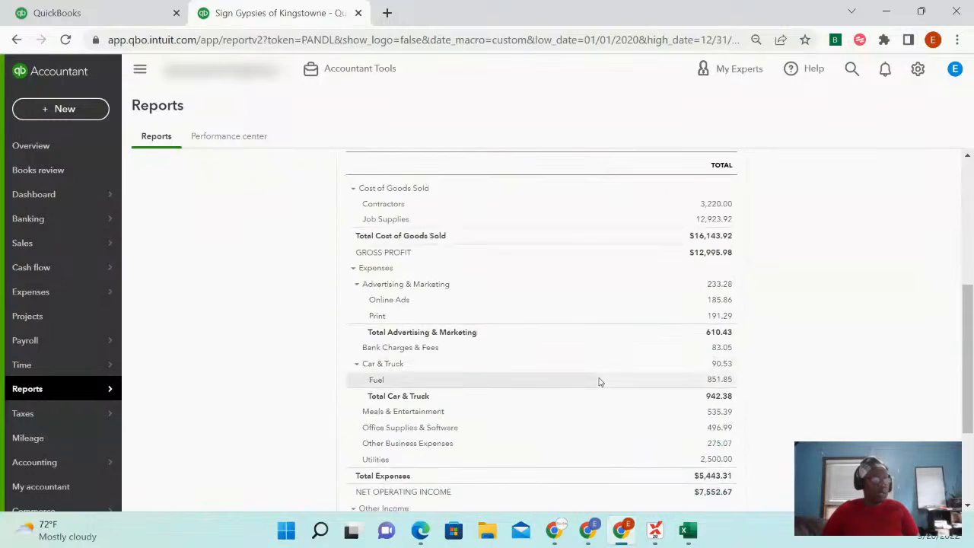
scroll(598, 382, "up", 3)
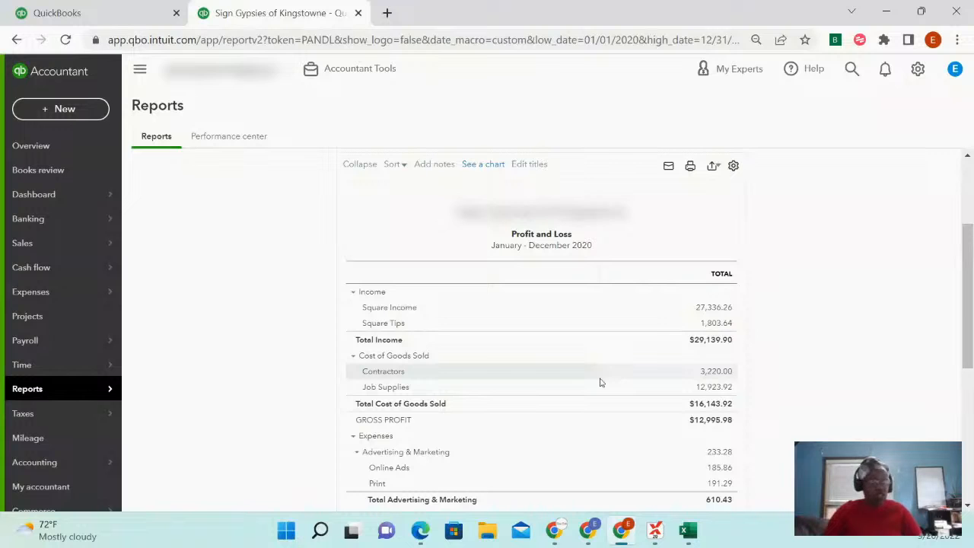
scroll(600, 382, "down", 3)
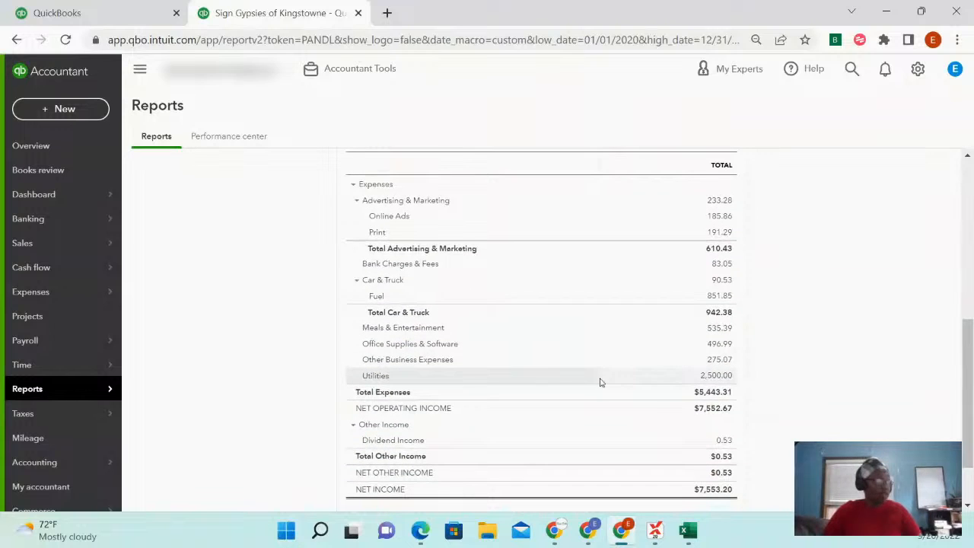
scroll(599, 381, "up", 1)
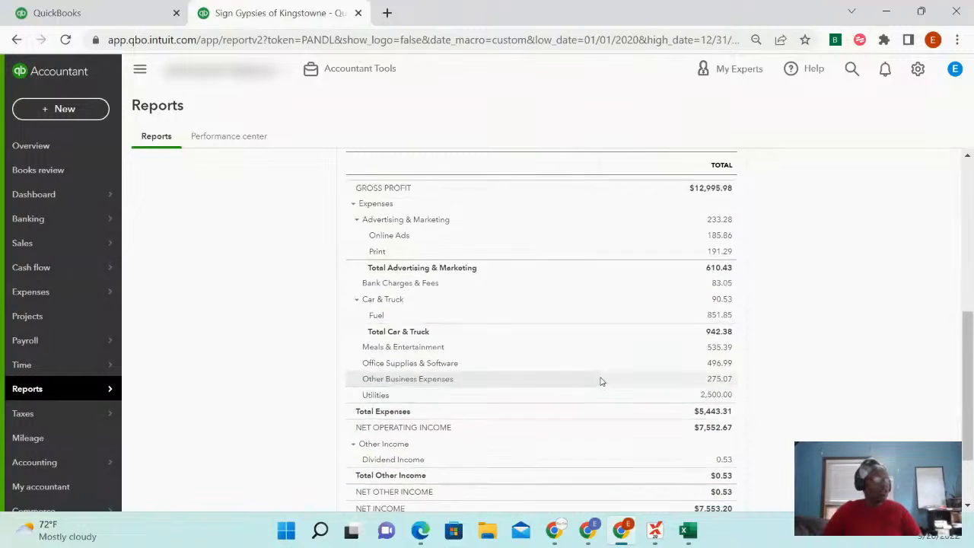
scroll(600, 382, "up", 2)
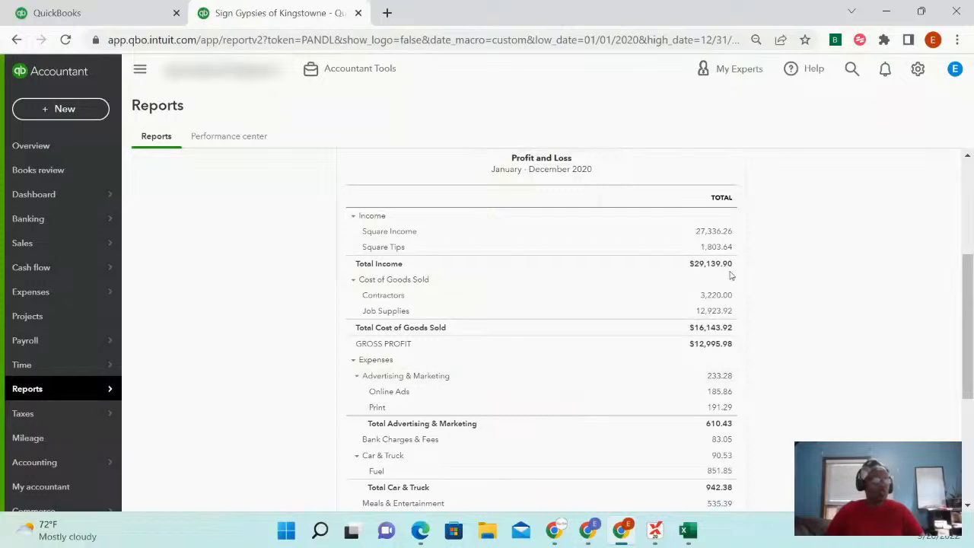
Open the transaction details behind the Dividend Income total under Other Income and examine the listed 2020 deposits.
scroll(715, 280, "down", 3)
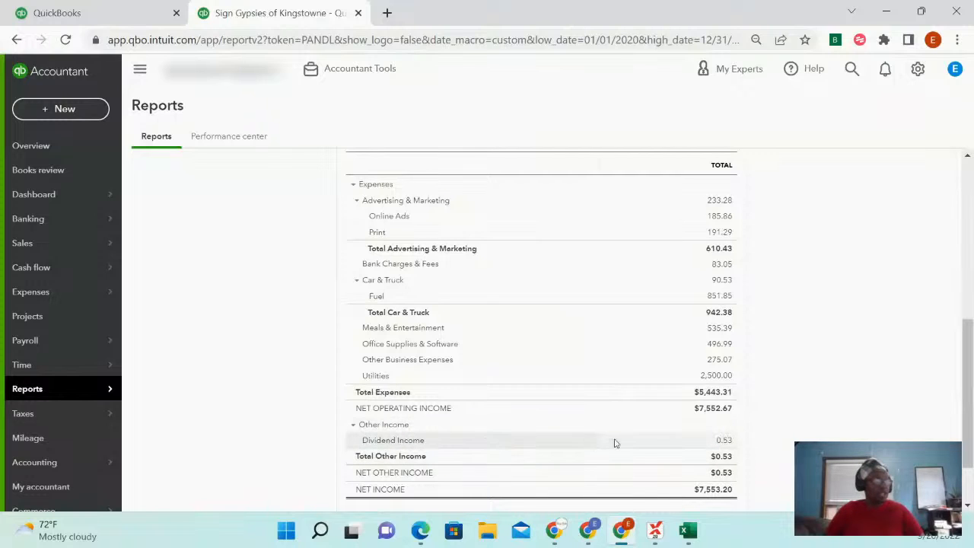
left_click(727, 442)
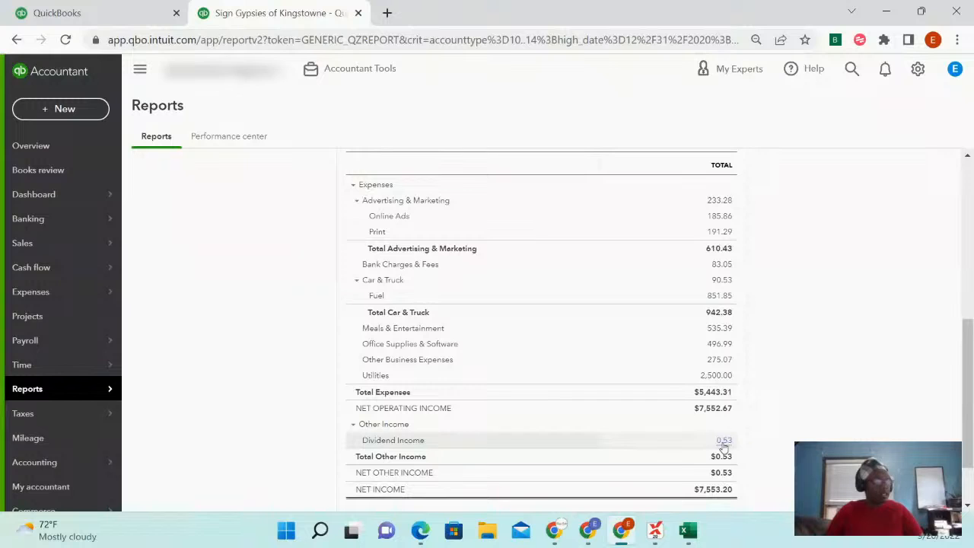
left_click(723, 441)
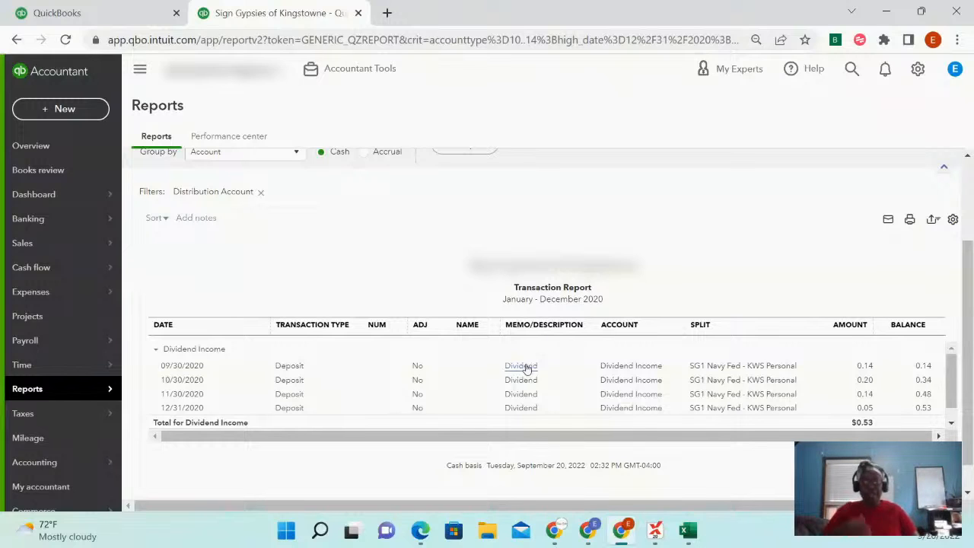
scroll(416, 349, "up", 3)
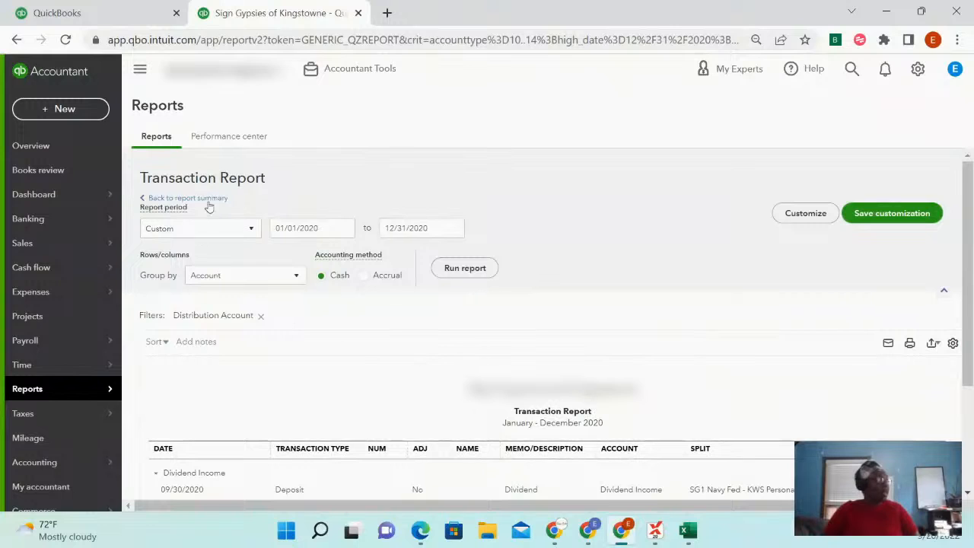
Return to the Profit and Loss summary and recheck its sections down to net income.
left_click(187, 198)
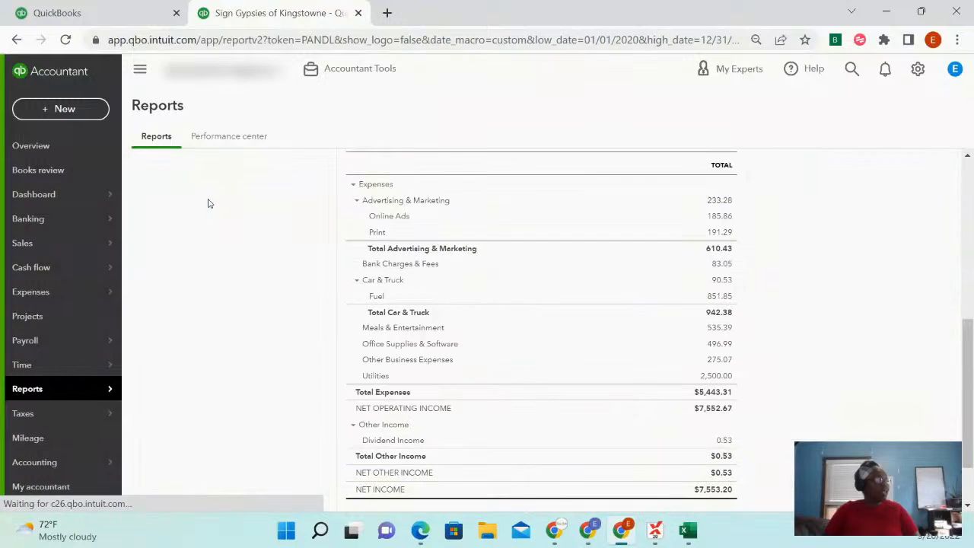
scroll(655, 391, "down", 1)
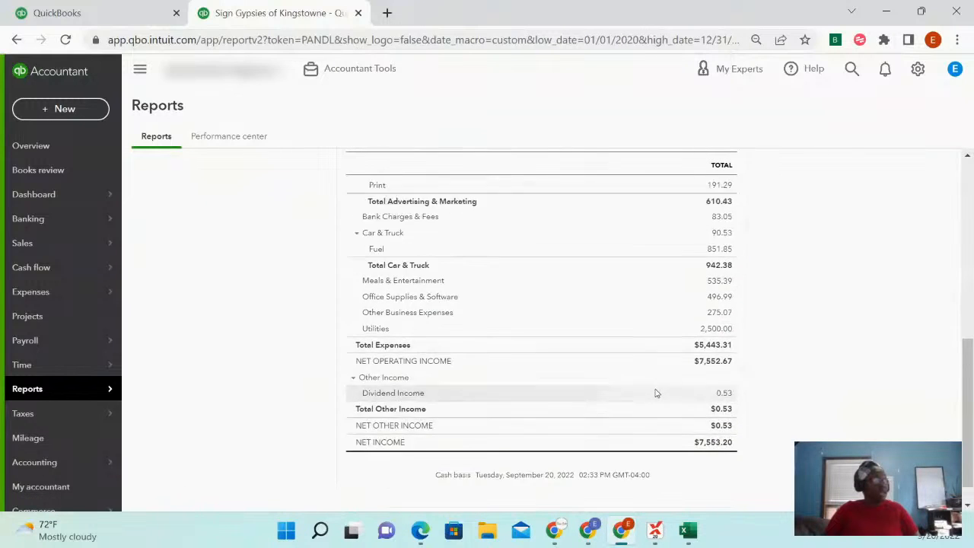
scroll(656, 392, "up", 4)
scroll(656, 393, "down", 5)
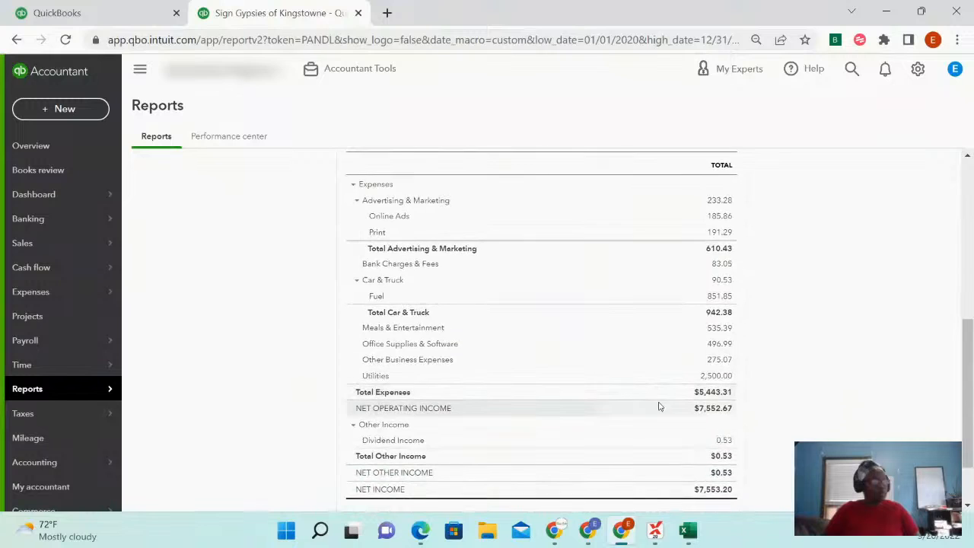